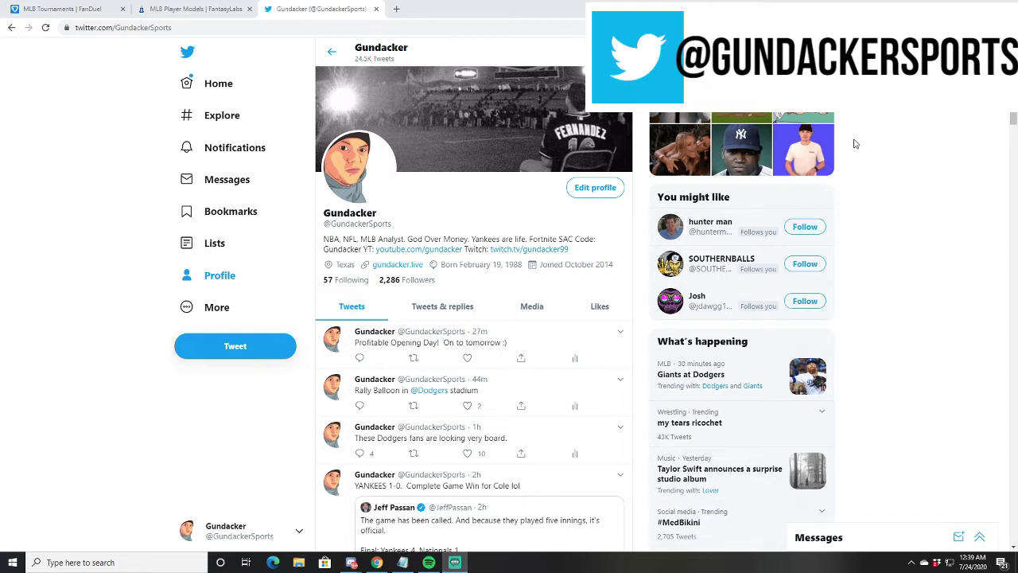
# Switch to the FanDuel MLB tournaments page and open the $3M Fri MLB The Return Rally contest for entry.
pyautogui.click(78, 7)
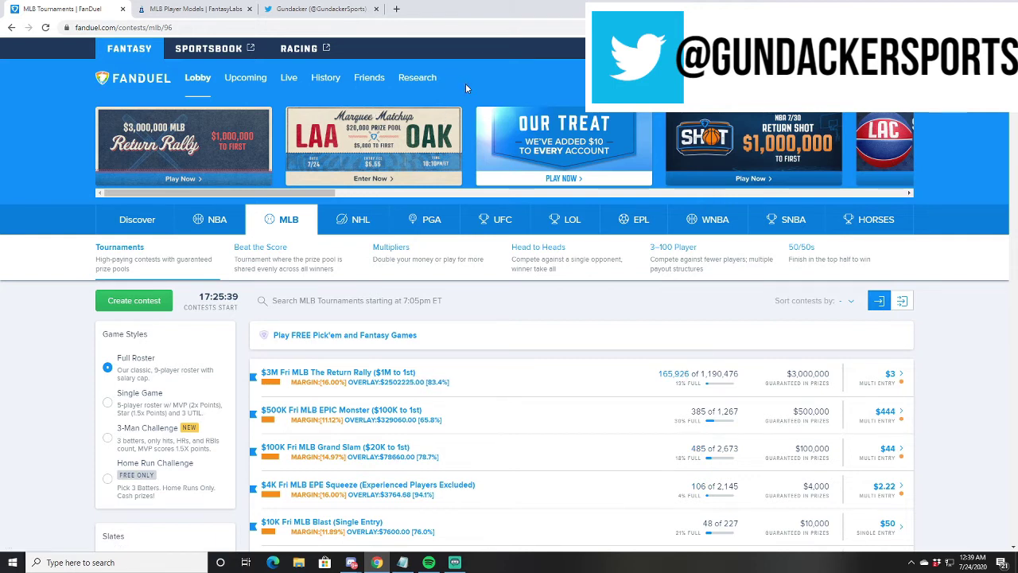
pyautogui.scroll(-1, 624, 223)
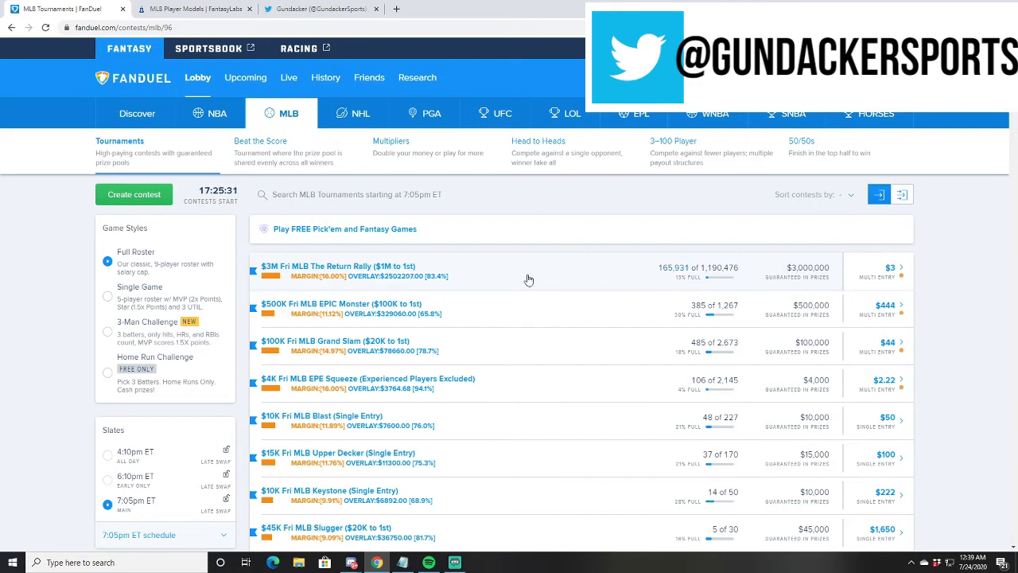
pyautogui.click(888, 274)
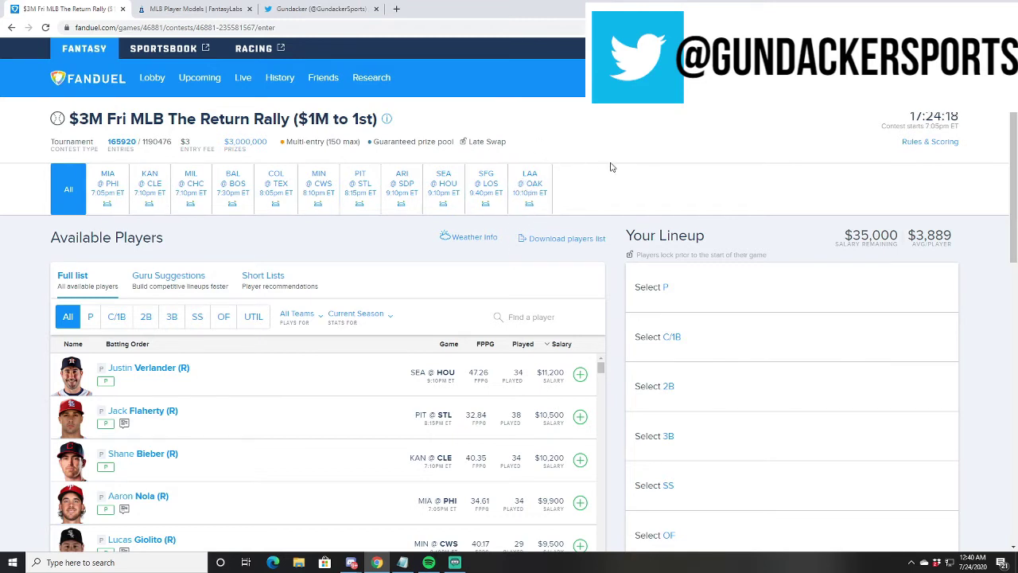
# Filter the available players to the LAA @ OAK game and add Frankie Montas to the lineup as pitcher.
pyautogui.click(530, 195)
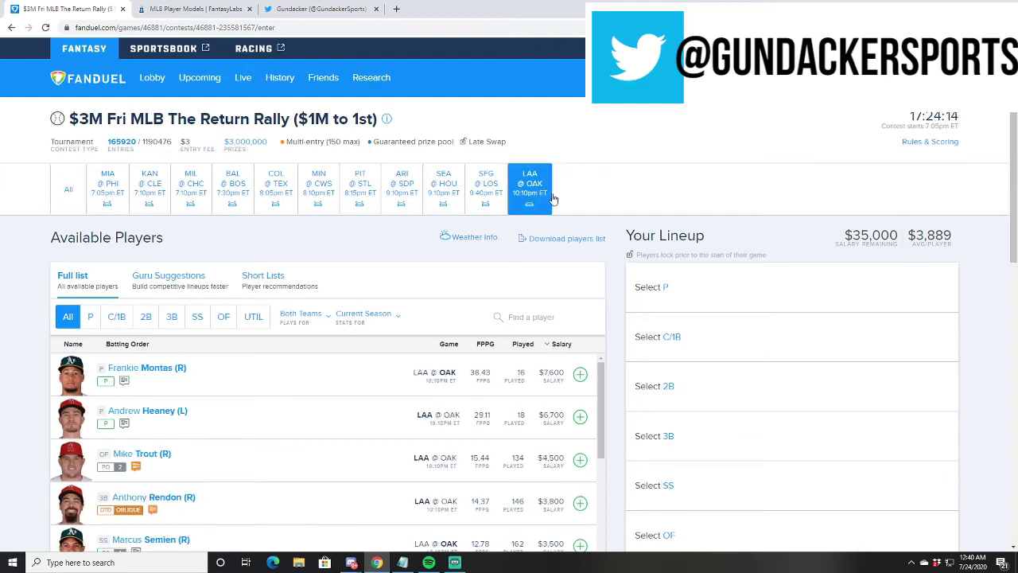
pyautogui.scroll(-1, 637, 125)
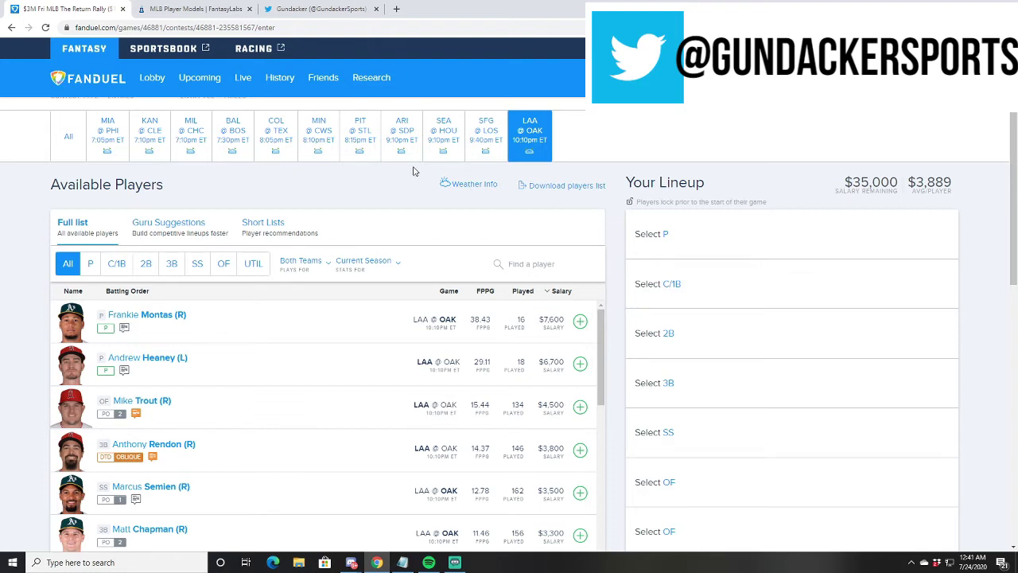
pyautogui.scroll(-1, 298, 159)
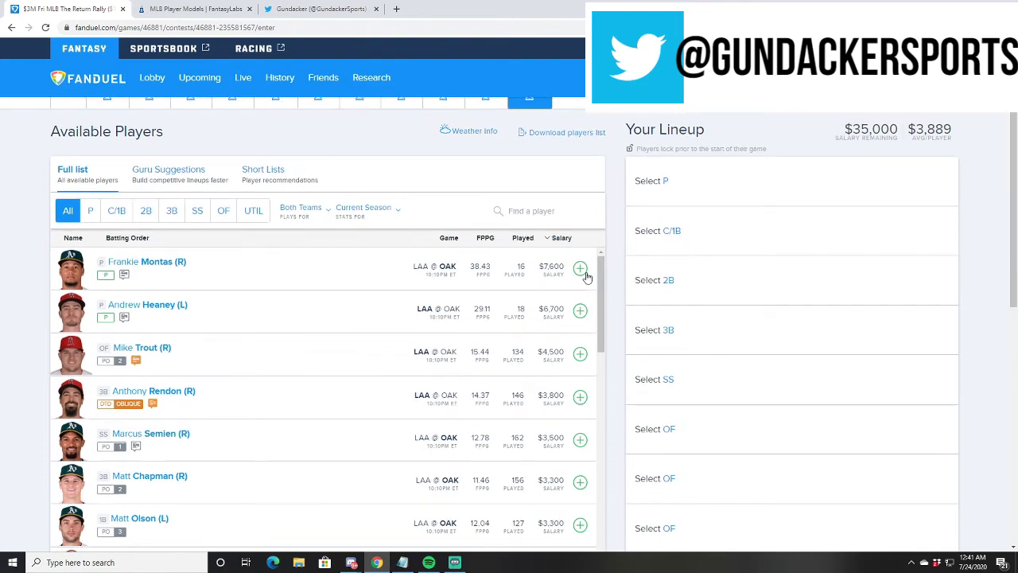
pyautogui.click(580, 268)
pyautogui.scroll(1, 620, 211)
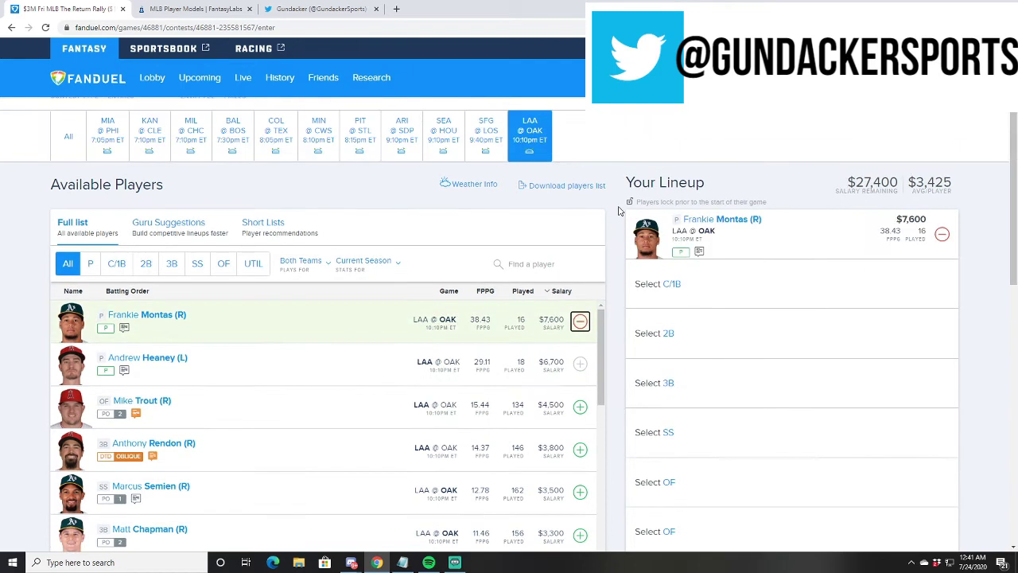
# Fill the infield from LAA @ OAK with Matt Olson at C/1B, Tommy La Stella at 2B, Matt Chapman at 3B and Marcus Semien at SS.
pyautogui.click(117, 265)
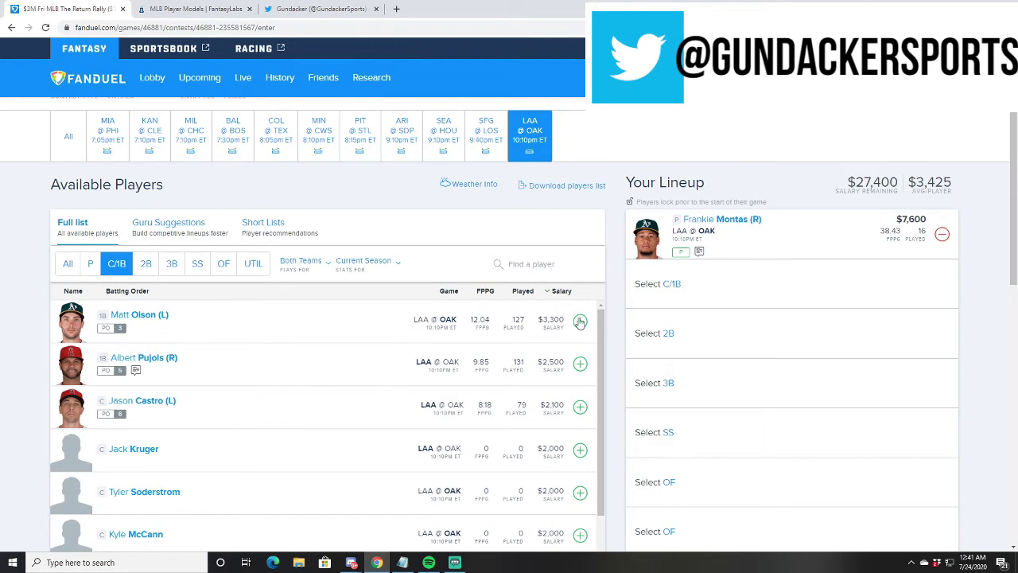
pyautogui.click(146, 266)
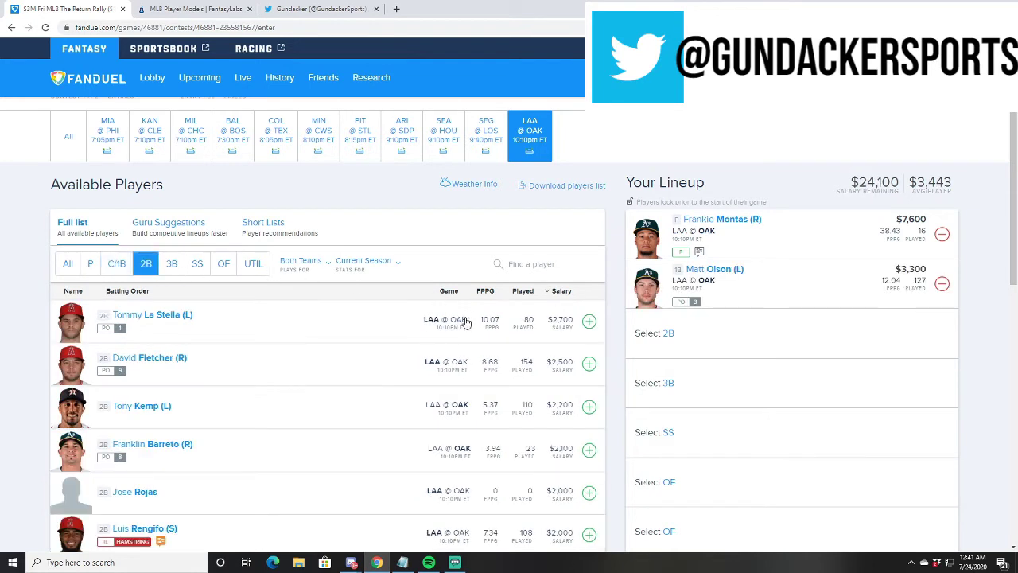
pyautogui.click(588, 321)
pyautogui.click(171, 267)
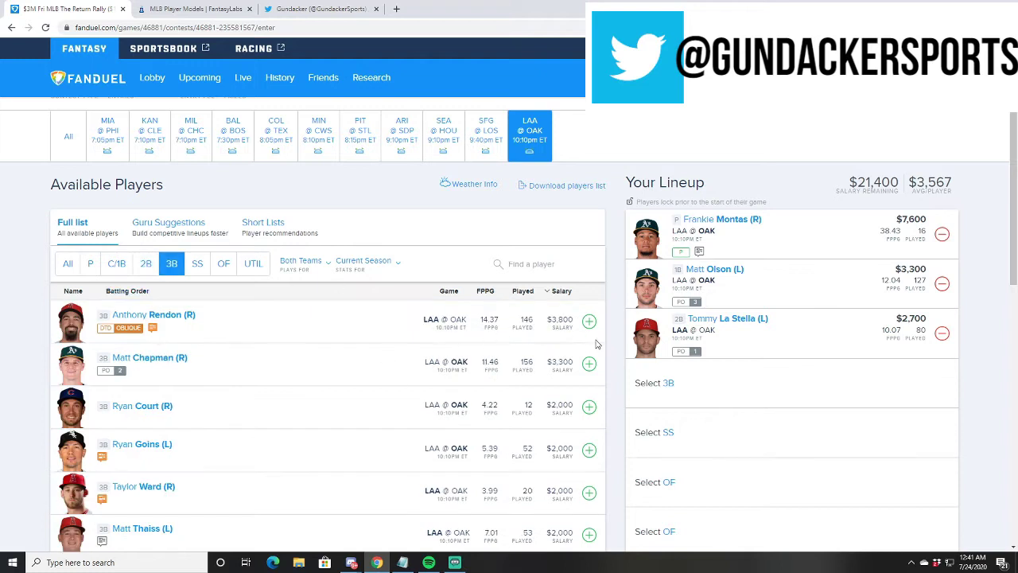
pyautogui.click(589, 363)
pyautogui.click(197, 264)
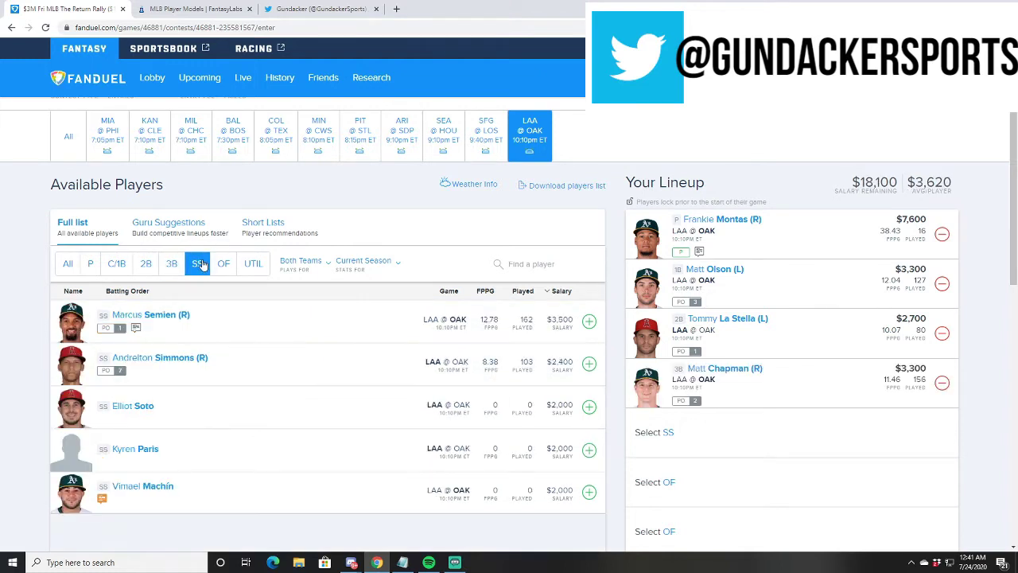
pyautogui.click(589, 321)
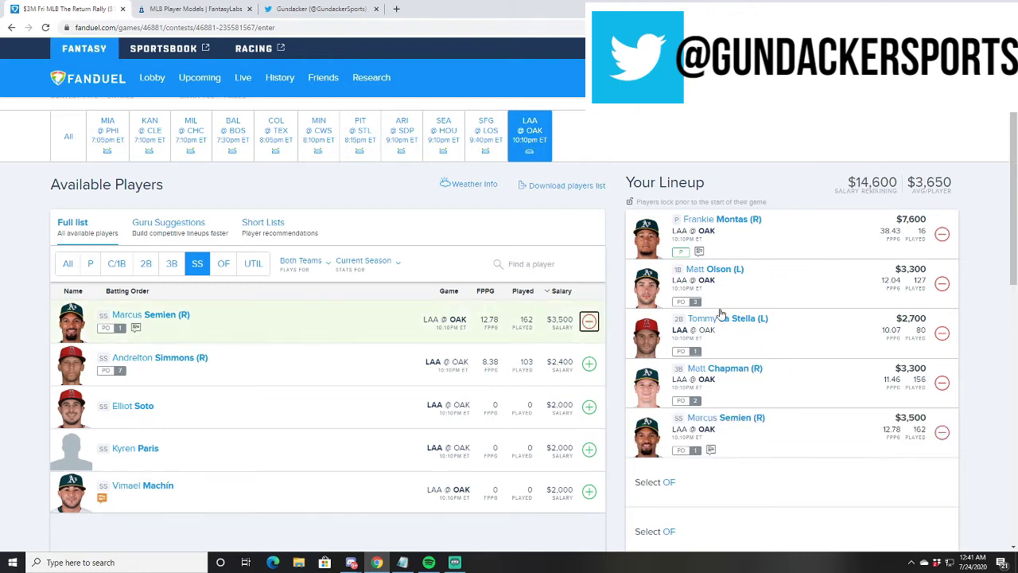
# Fill the outfield and utility slots from the SFG @ LOS game with A.J. Pollock, Mike Yastrzemski, Hunter Pence and Alex Dickerson.
pyautogui.click(484, 140)
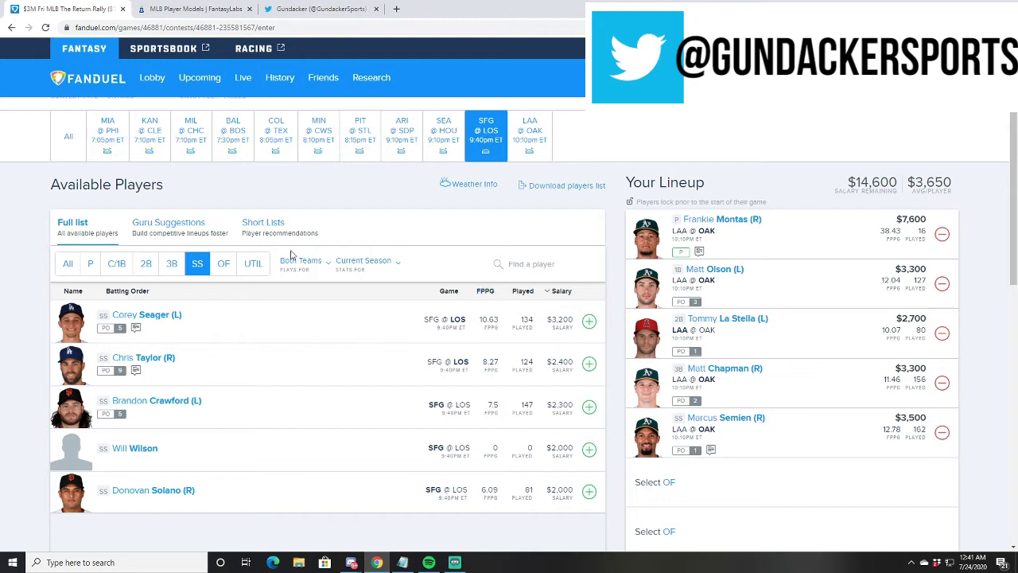
pyautogui.click(225, 264)
pyautogui.scroll(-2, 584, 350)
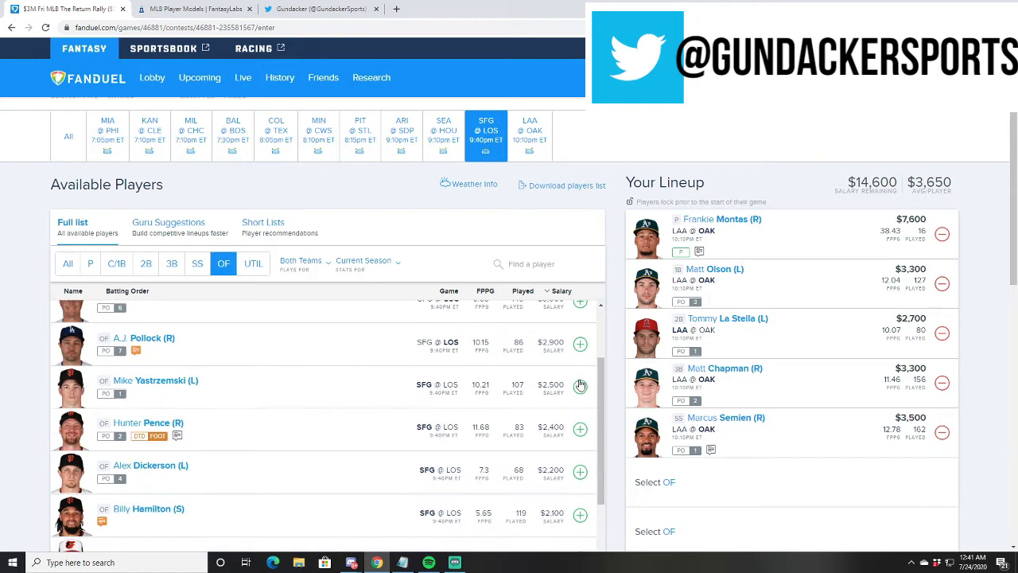
pyautogui.click(581, 345)
pyautogui.click(580, 386)
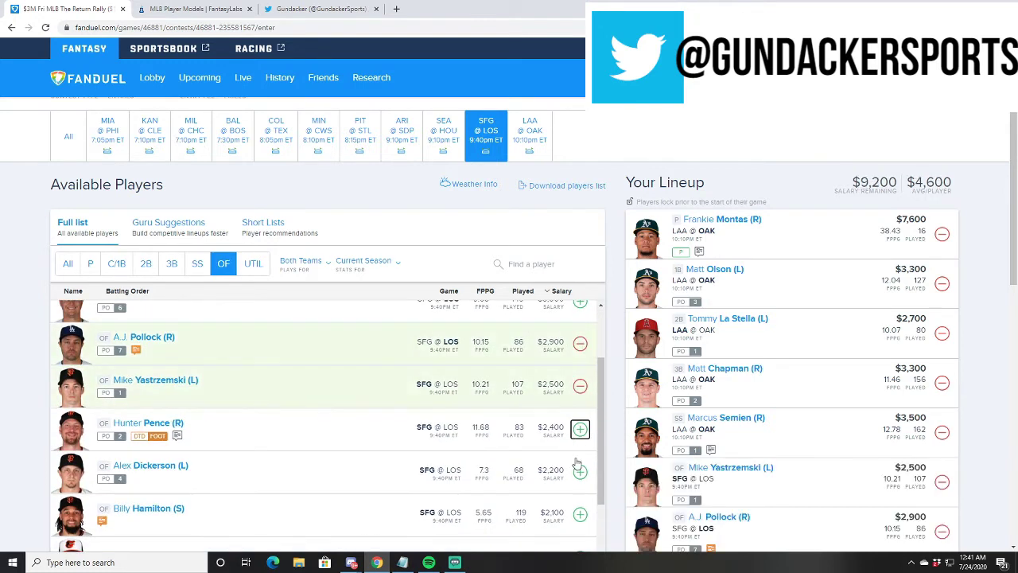
pyautogui.scroll(-3, 798, 400)
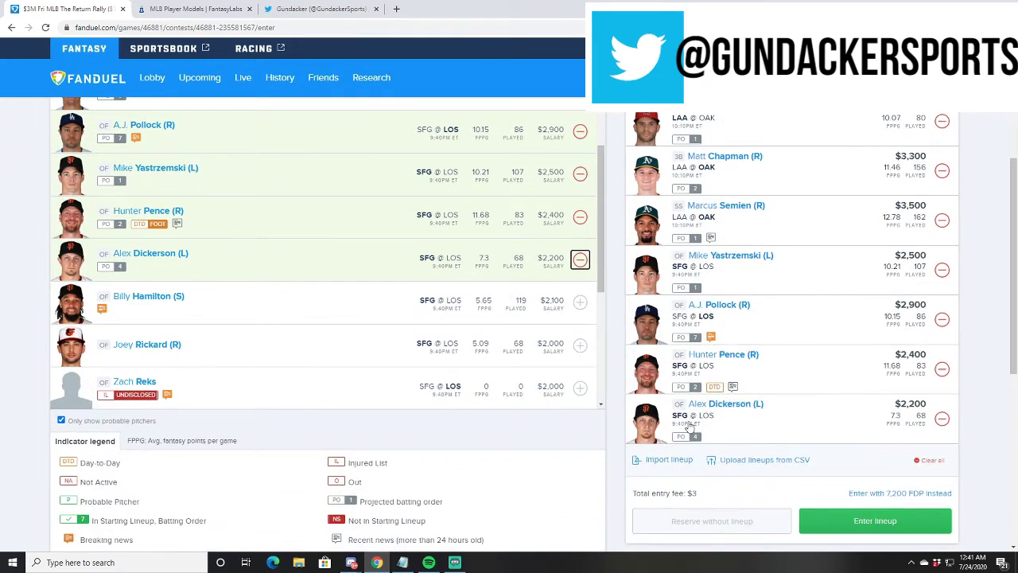
# Review the completed lineup, enter it into the contest, and dismiss the offer to enter more contests.
pyautogui.scroll(4, 716, 328)
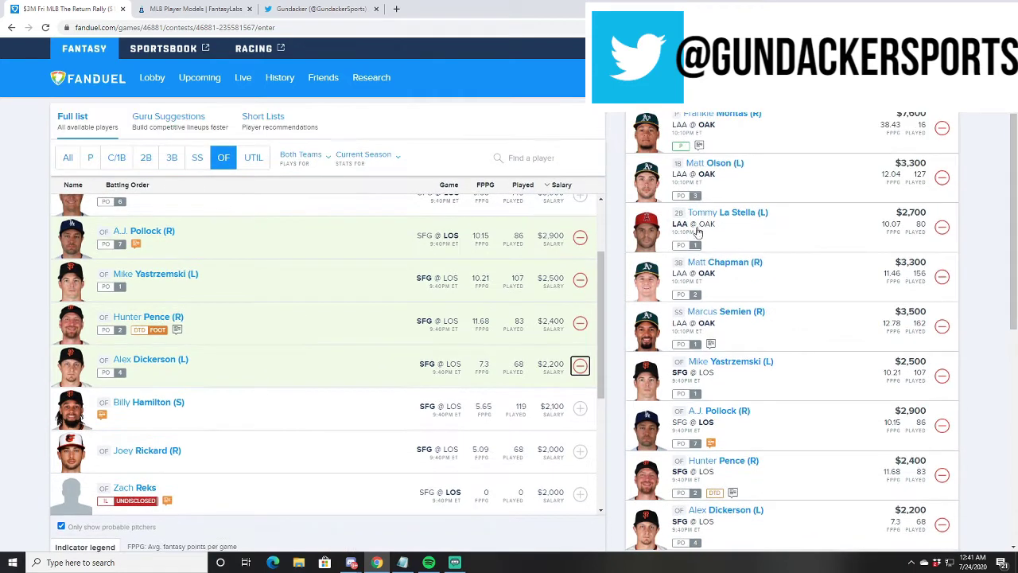
pyautogui.scroll(-3, 779, 318)
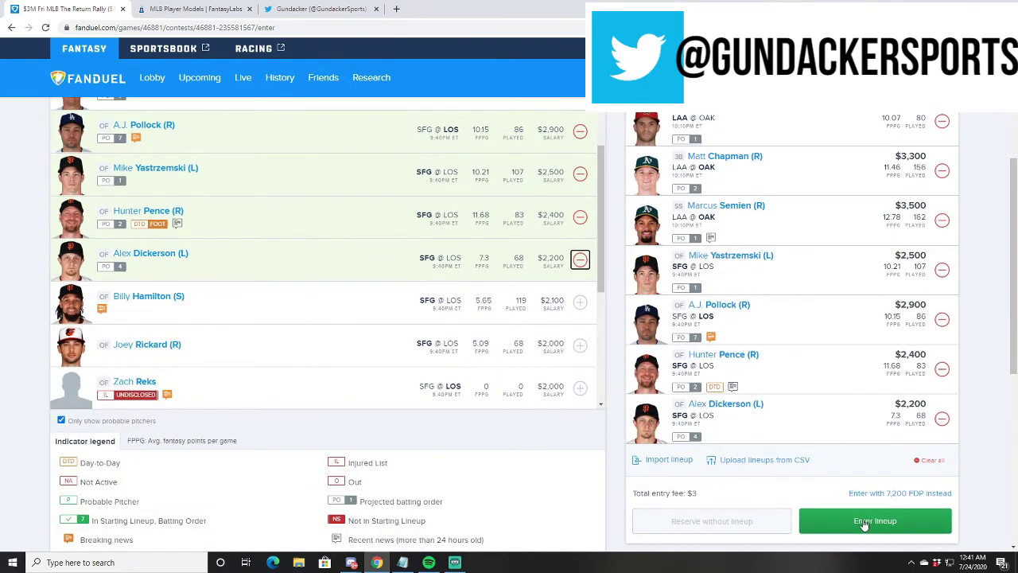
pyautogui.click(865, 521)
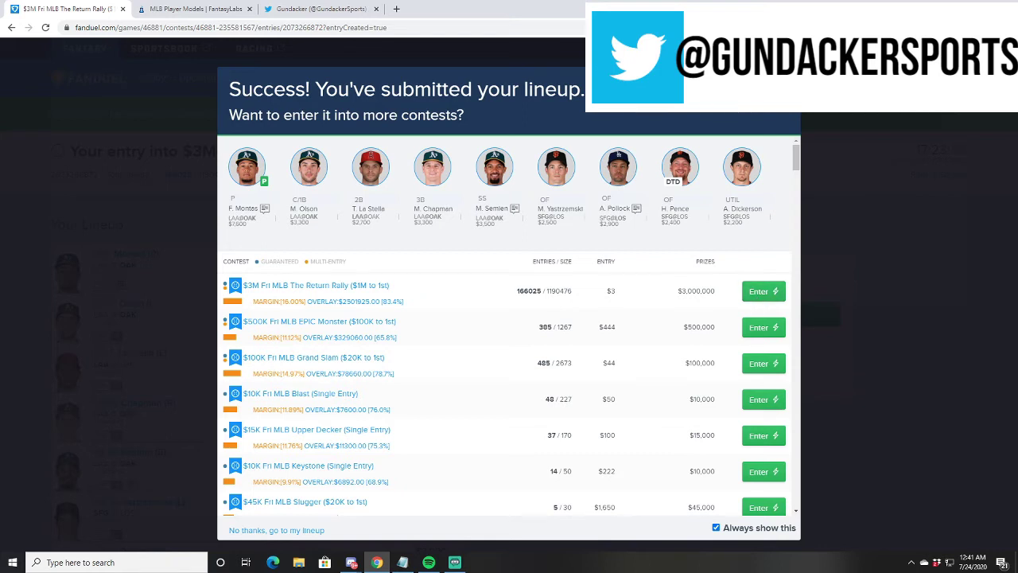
pyautogui.click(784, 86)
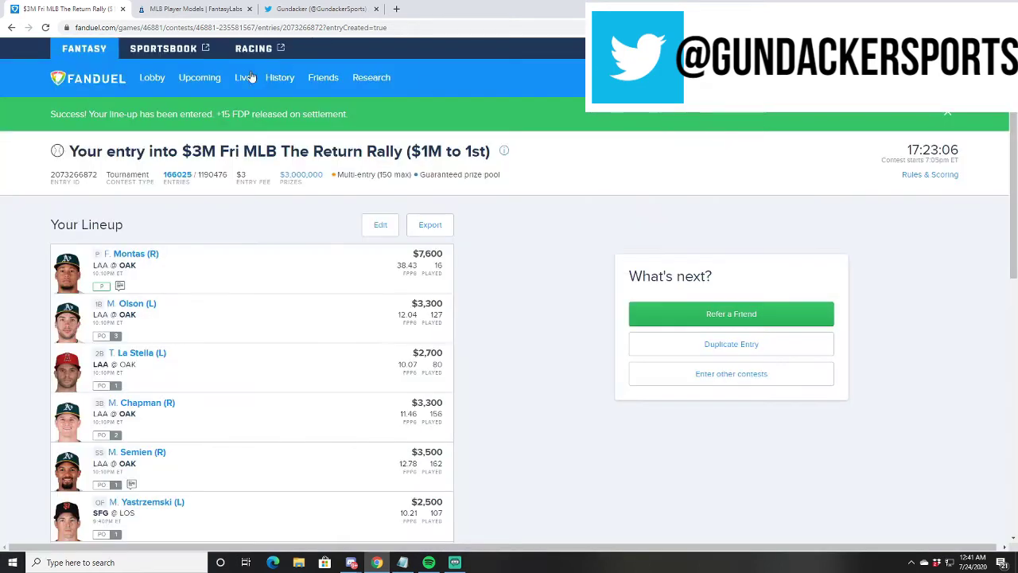
# Return to the contest lobby and display the list of MLB tournaments.
pyautogui.click(150, 79)
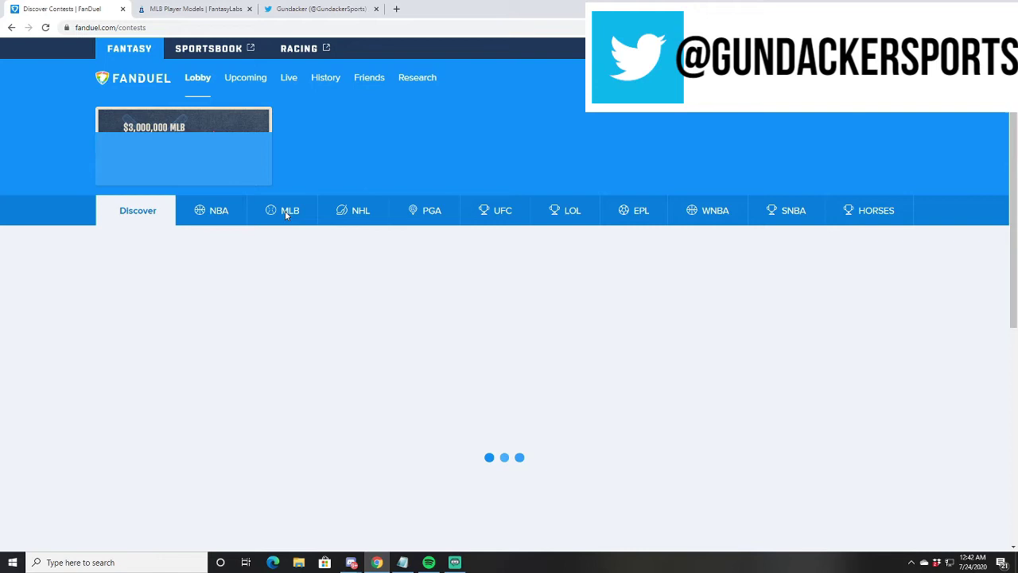
pyautogui.click(286, 213)
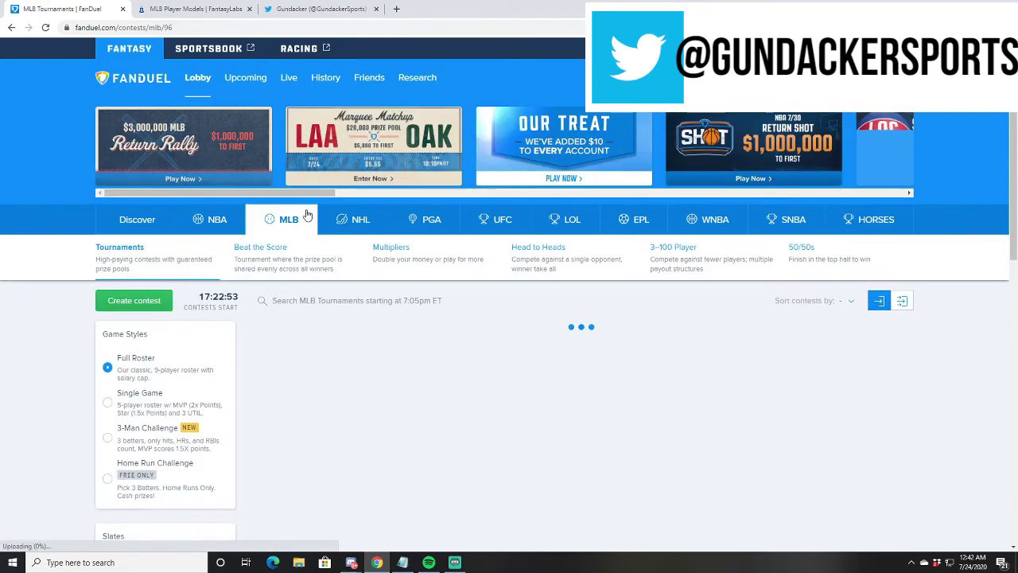
pyautogui.scroll(-1, 374, 239)
pyautogui.scroll(-1, 364, 216)
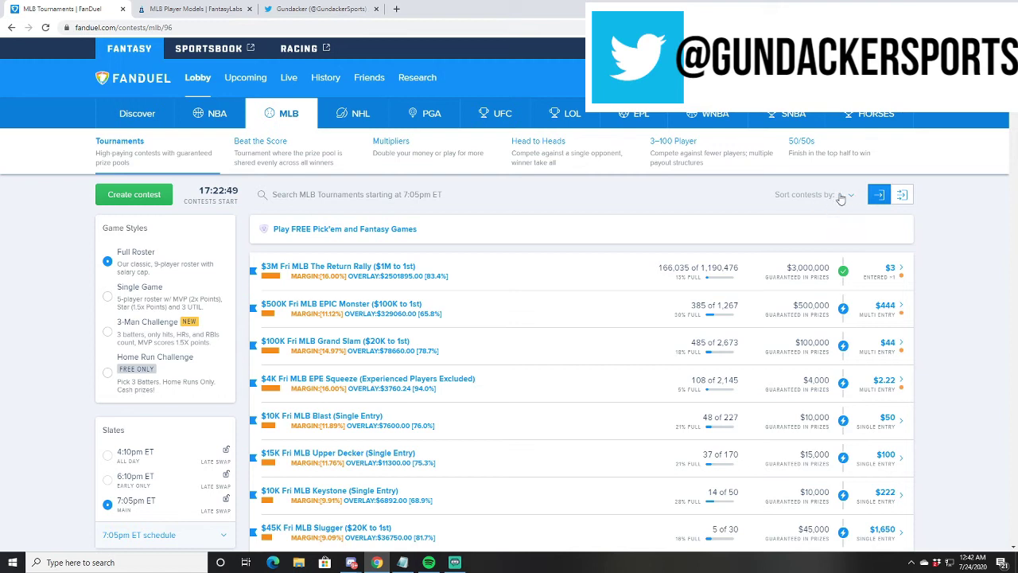
pyautogui.scroll(-1, 878, 191)
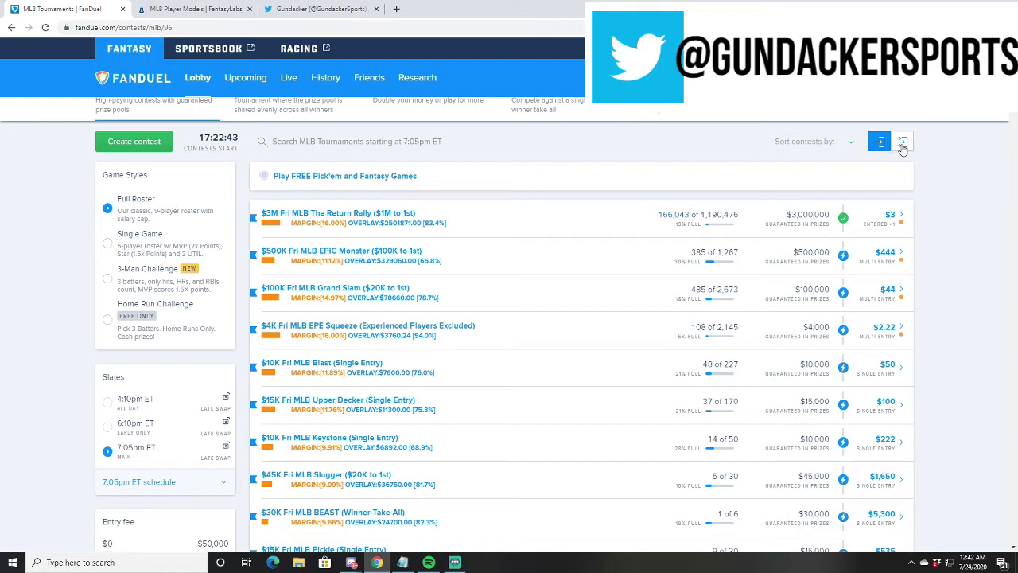
# Switch the contest list to multiple-entry mode and set 149 entries for the $3M Fri MLB The Return Rally.
pyautogui.click(902, 144)
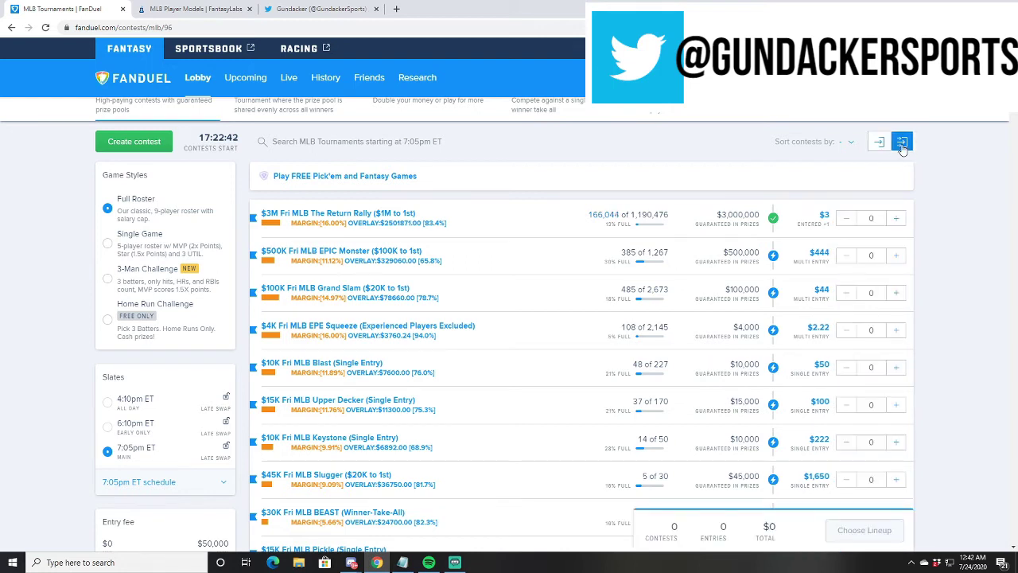
pyautogui.click(873, 219)
pyautogui.click(955, 216)
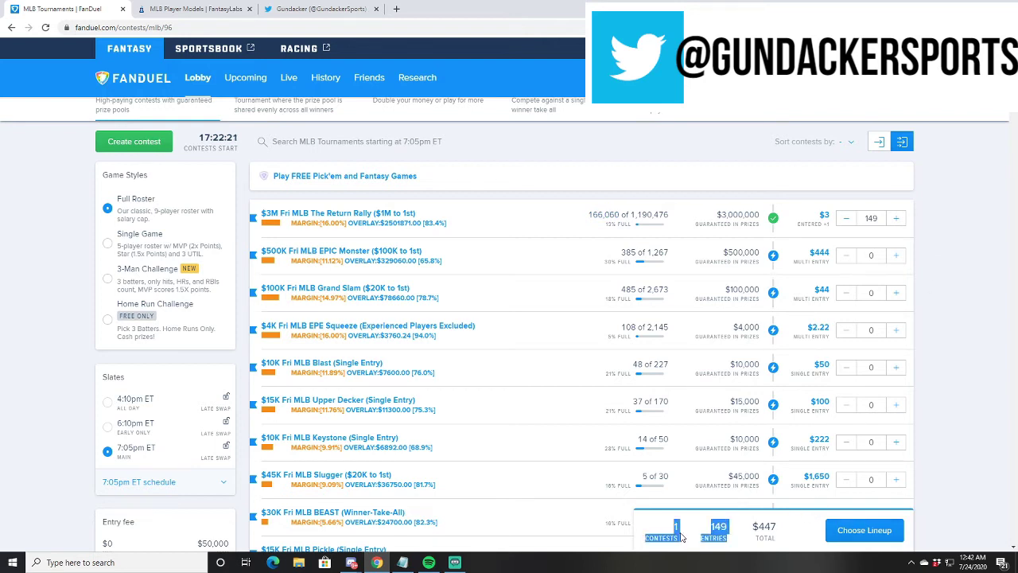
pyautogui.moveTo(751, 527); pyautogui.dragTo(766, 528)
pyautogui.click(777, 532)
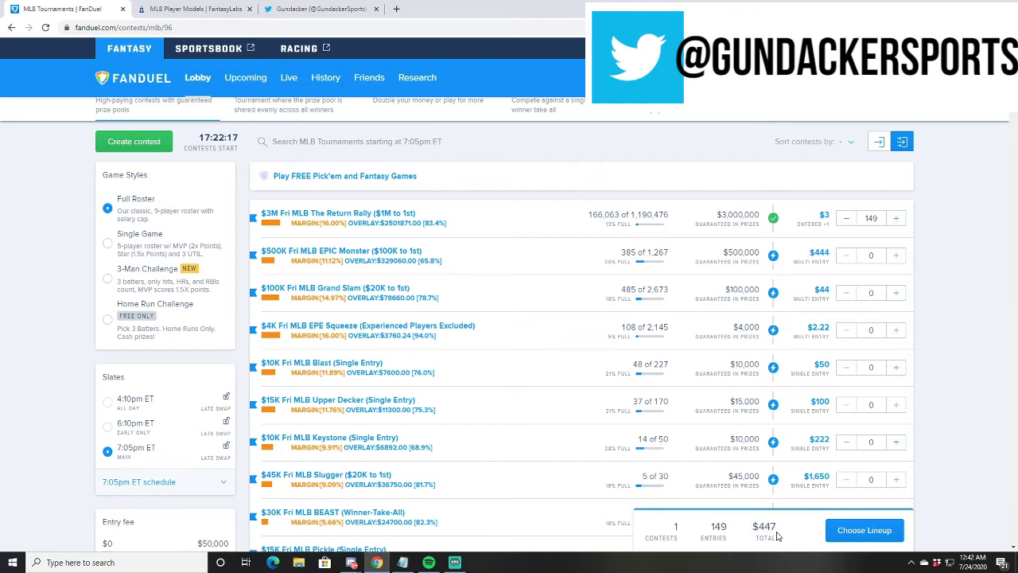
# Choose the existing lineup for the 149 entries, submit them, and go to the upcoming entries.
pyautogui.click(854, 532)
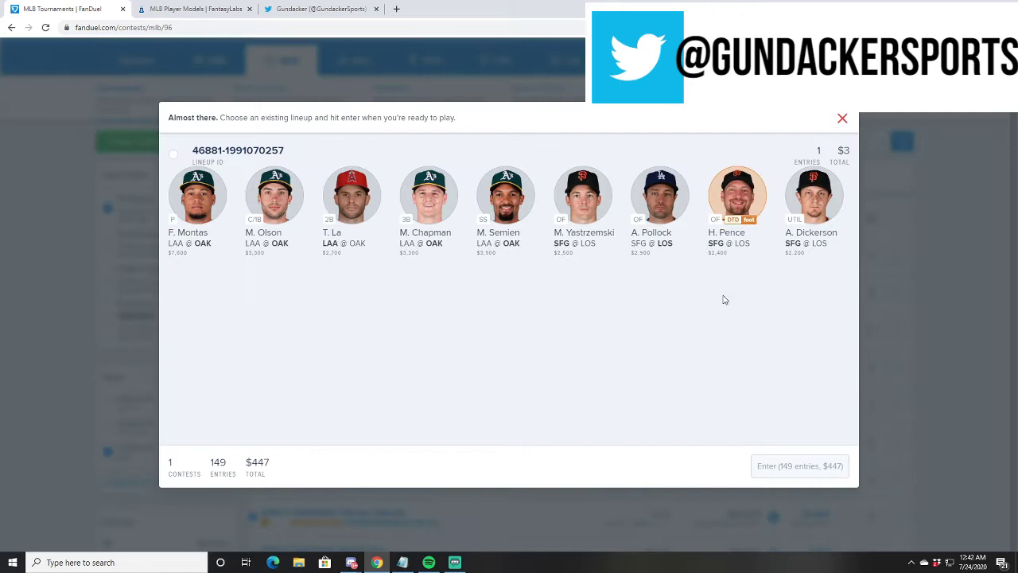
pyautogui.click(174, 154)
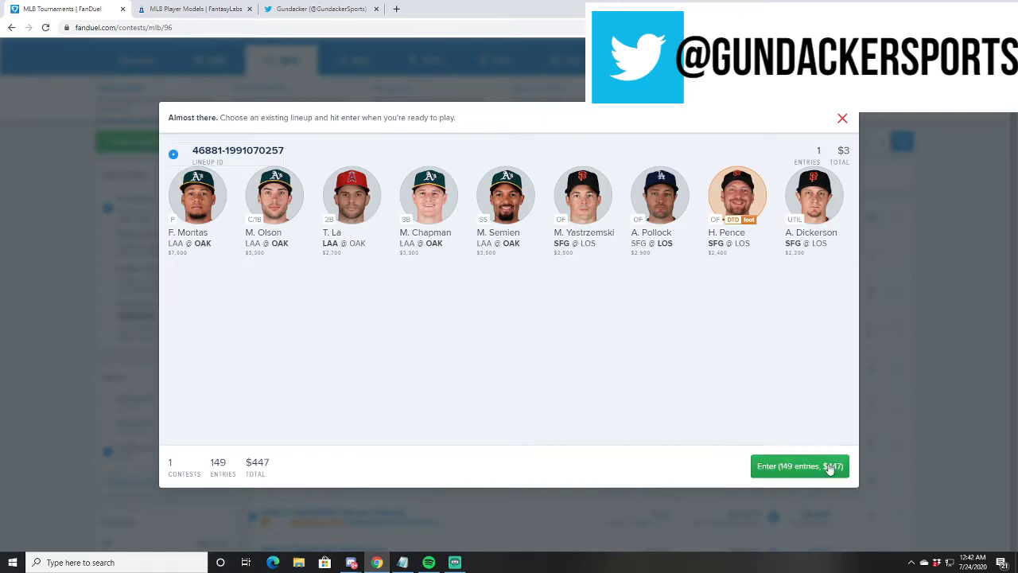
pyautogui.click(787, 471)
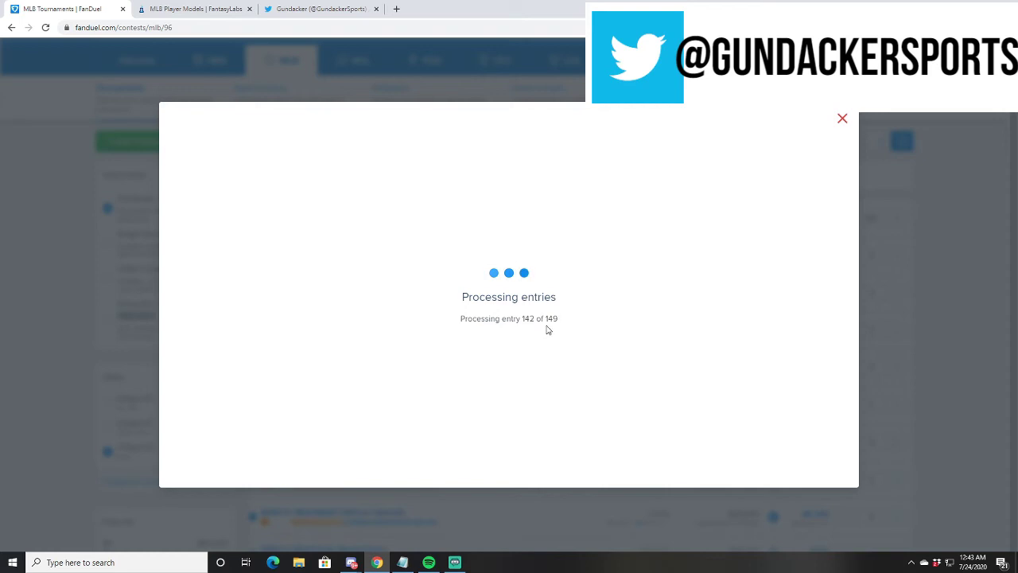
pyautogui.click(535, 361)
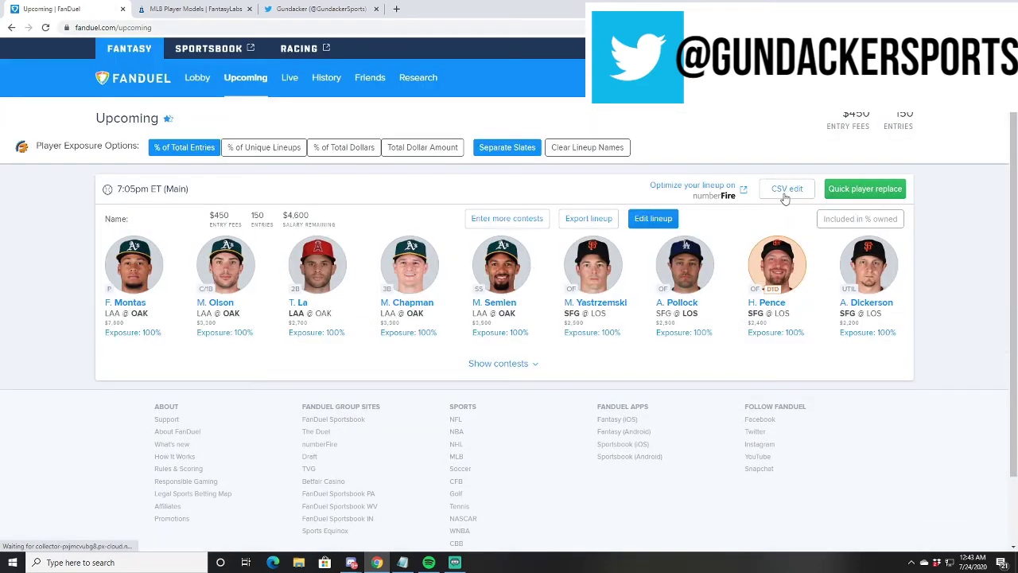
# Download the CSV template for editing the 7:05pm ET (Main) slate entries and open it in Excel at its first rows.
pyautogui.click(787, 193)
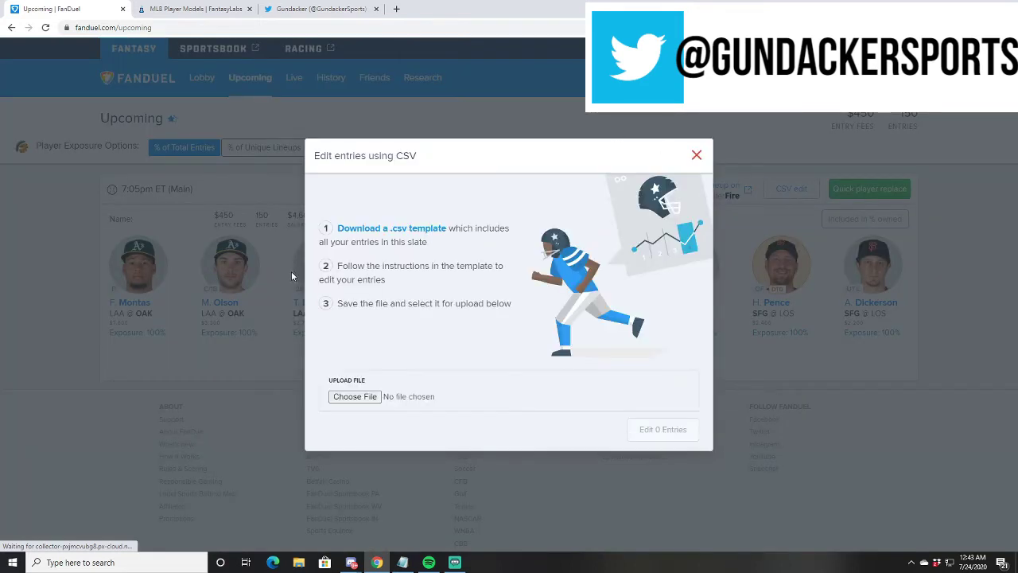
pyautogui.click(368, 231)
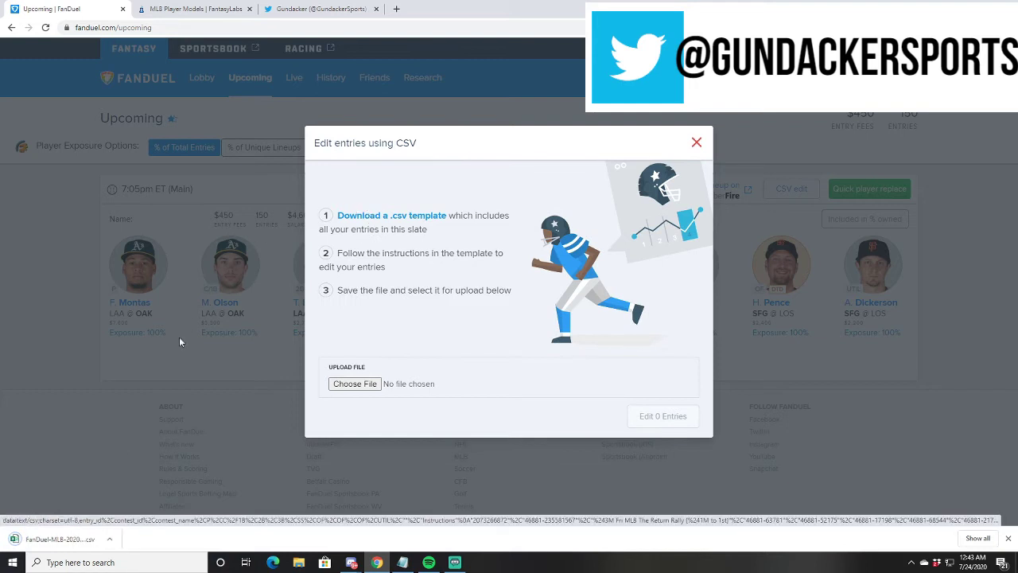
pyautogui.click(71, 539)
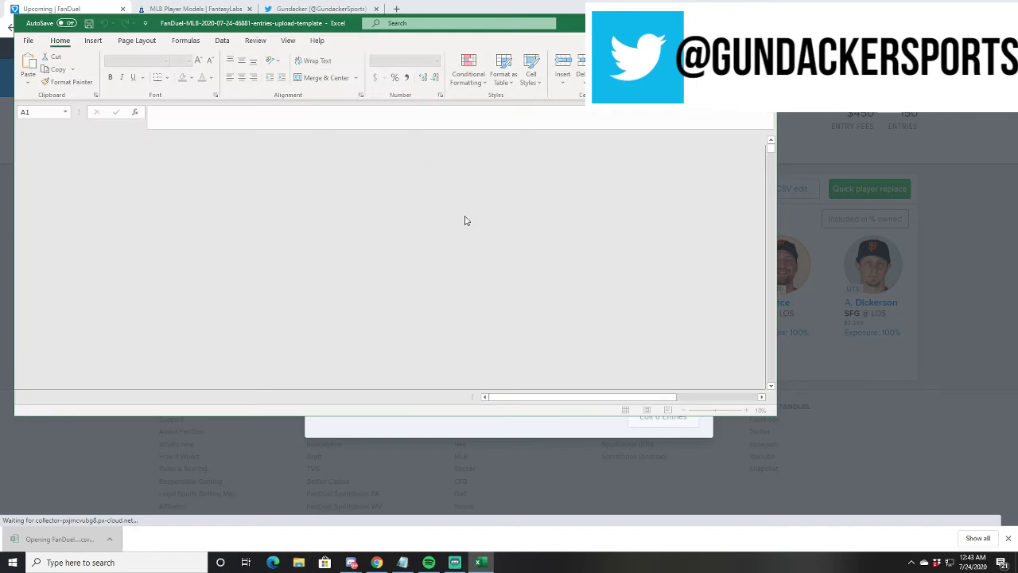
pyautogui.moveTo(145, 180); pyautogui.dragTo(430, 425)
pyautogui.click(336, 251)
pyautogui.scroll(20, 335, 251)
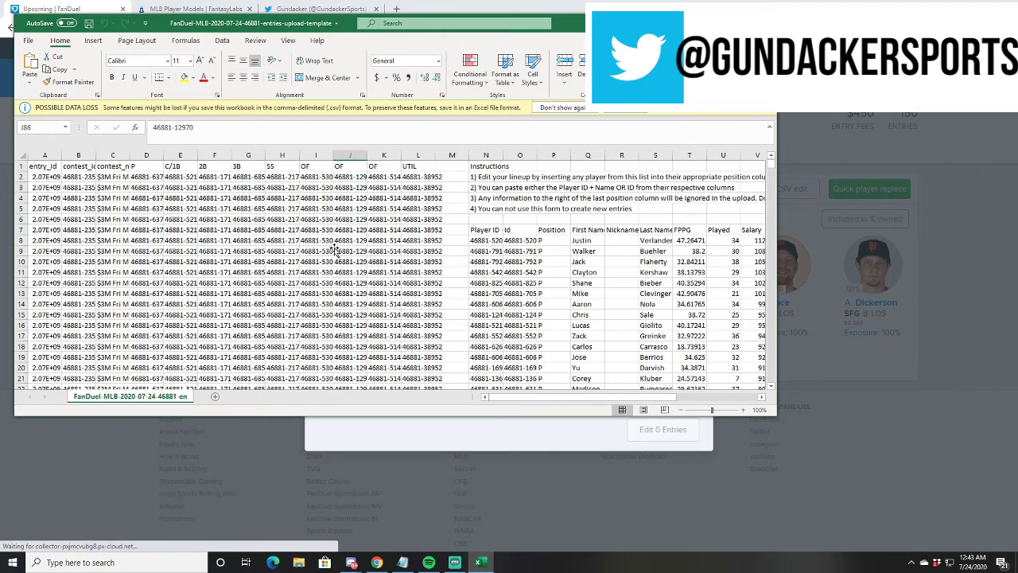
# Switch to the FantasyLabs player models and select the 7:05PM ET(Main) - 11 Games slate for FanDuel.
pyautogui.moveTo(574, 33); pyautogui.dragTo(637, 95)
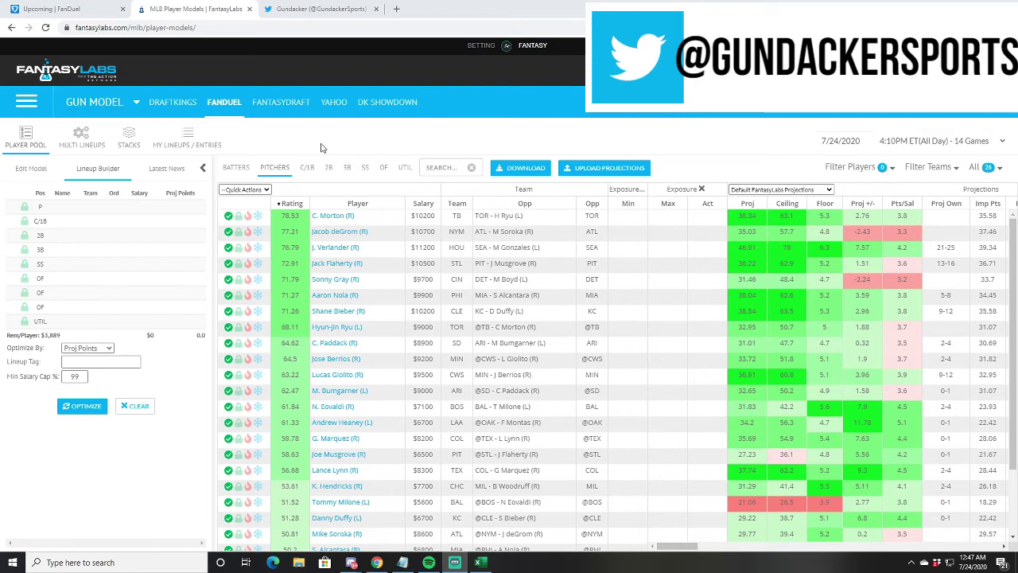
pyautogui.click(933, 143)
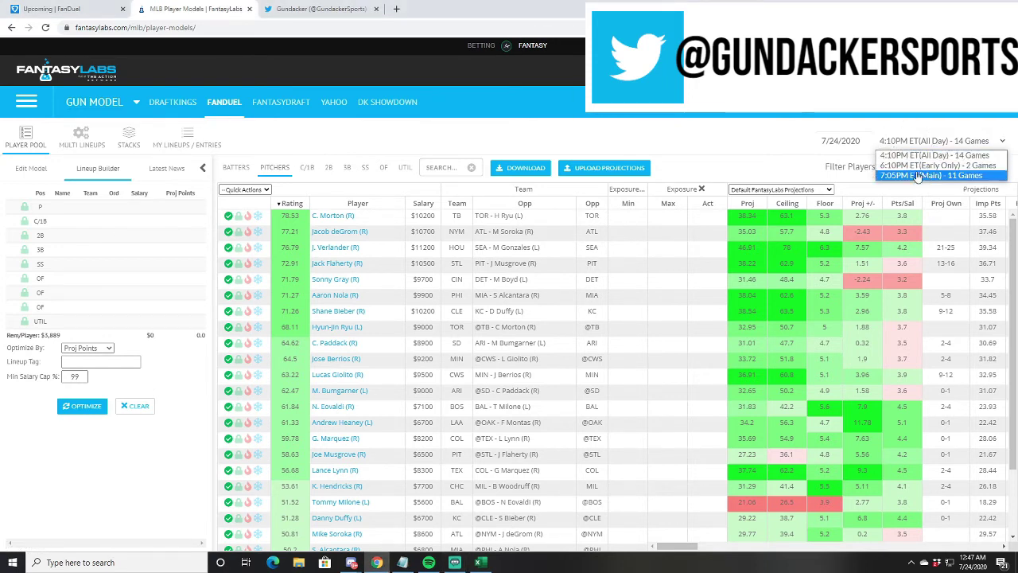
pyautogui.click(926, 176)
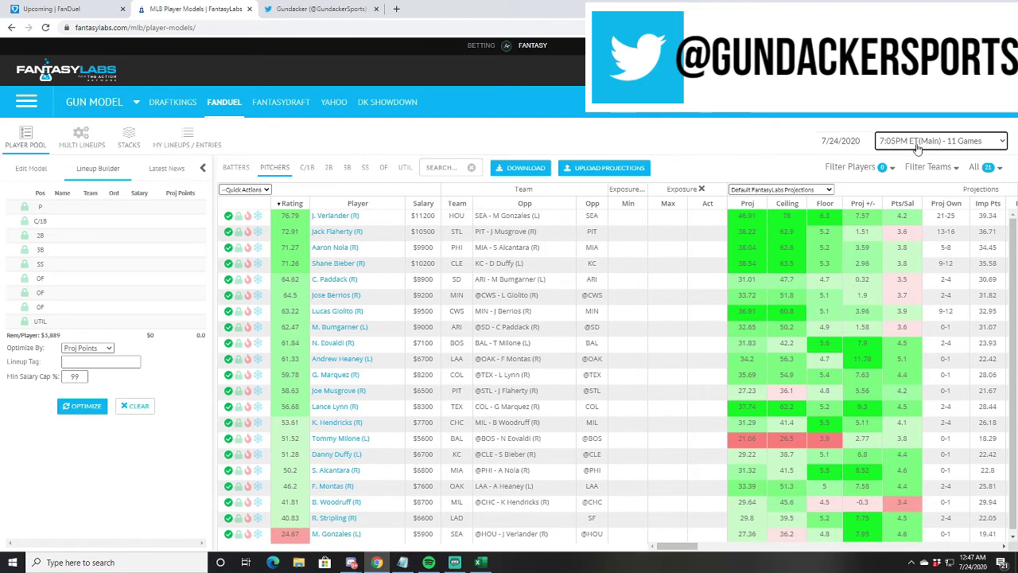
pyautogui.click(918, 146)
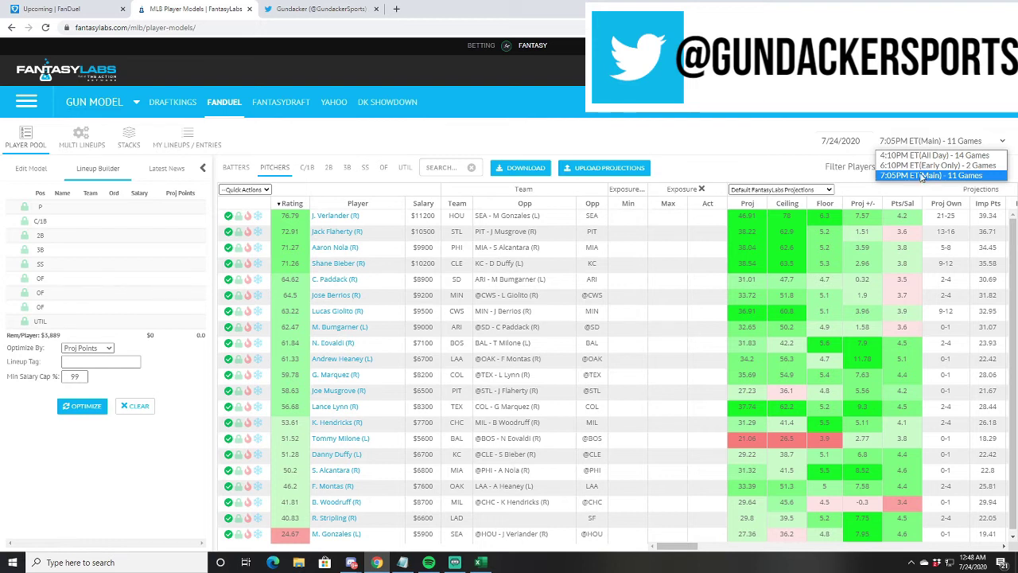
pyautogui.click(921, 176)
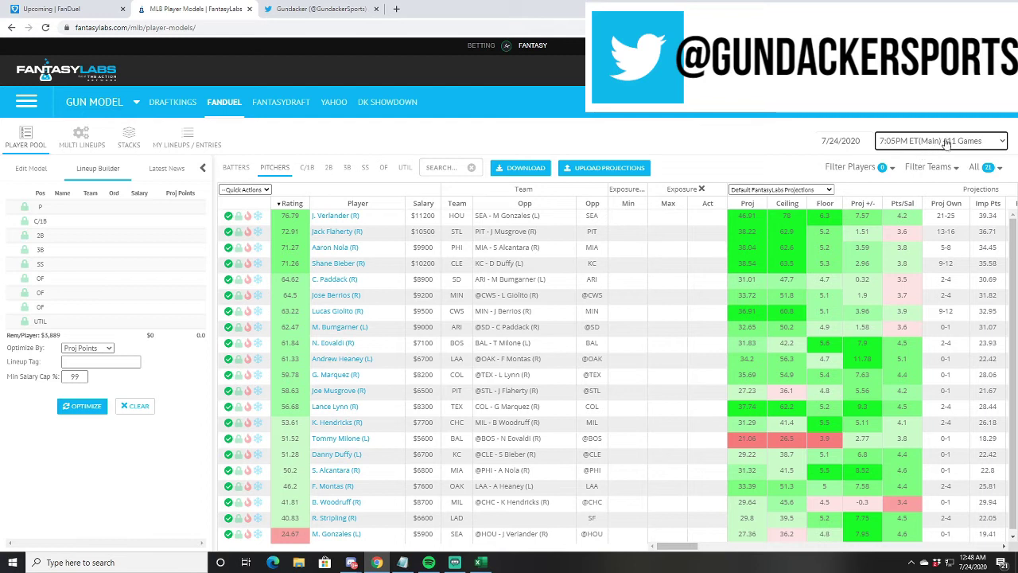
pyautogui.click(706, 144)
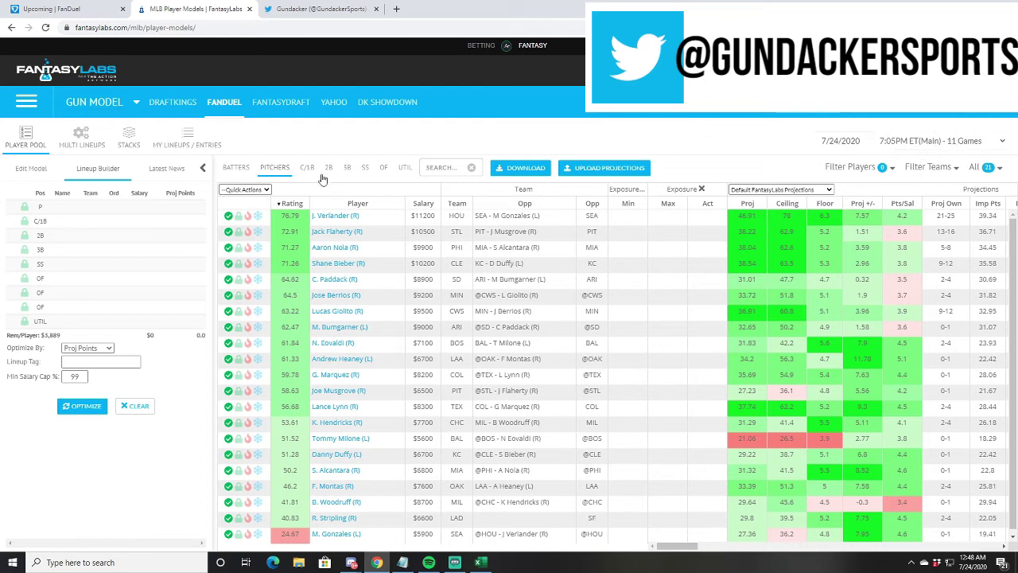
# Set the multi-lineup minimum salary cap to 80% and generate 150 lineups optimized by Proj Points.
pyautogui.click(85, 140)
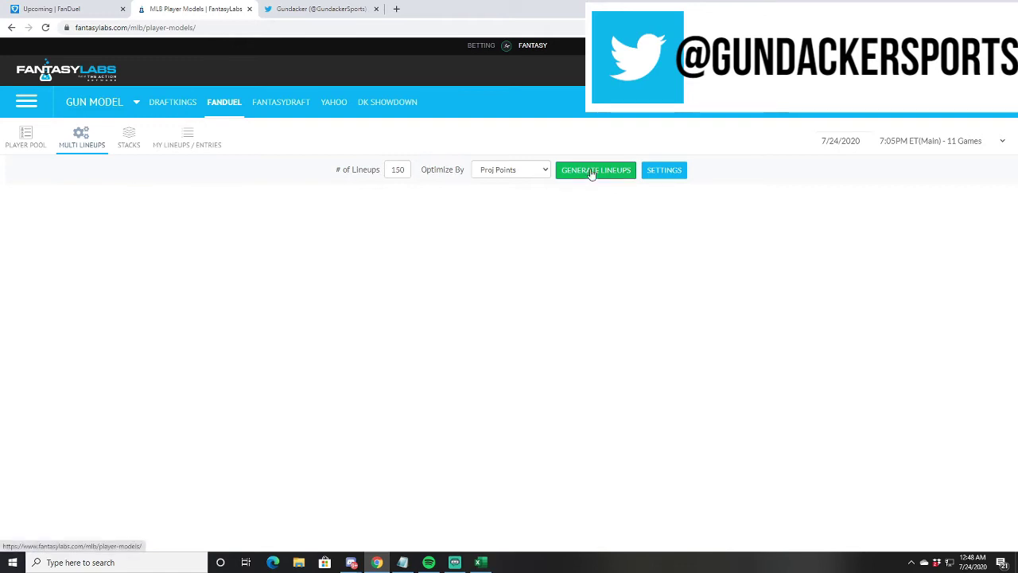
pyautogui.click(672, 174)
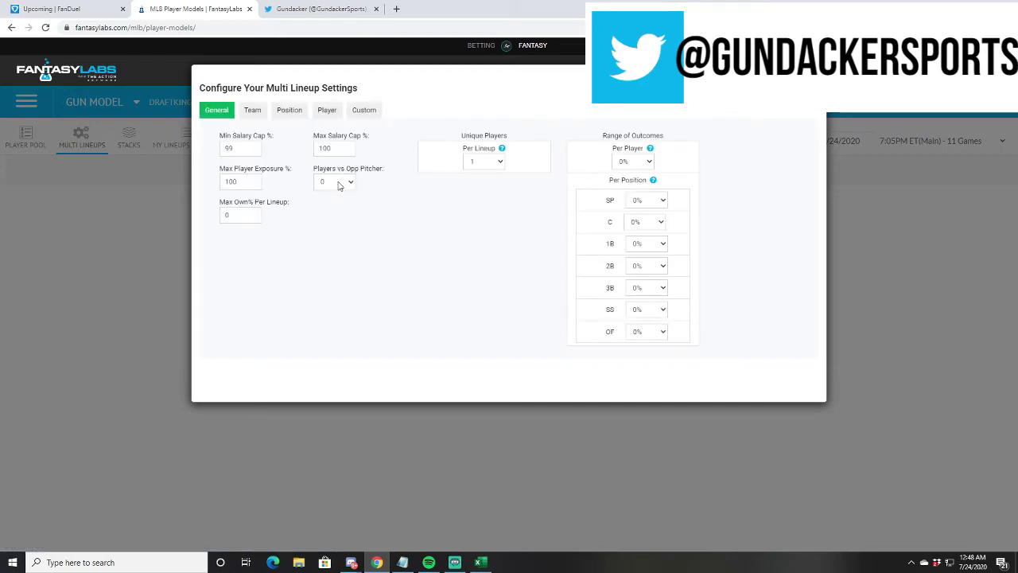
pyautogui.click(248, 149)
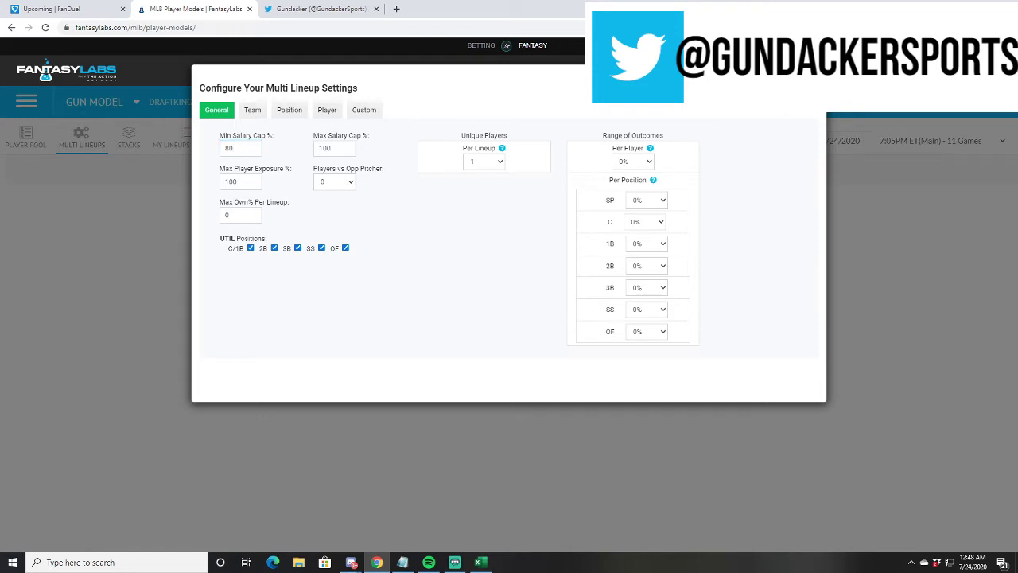
pyautogui.press('Escape')
pyautogui.click(609, 170)
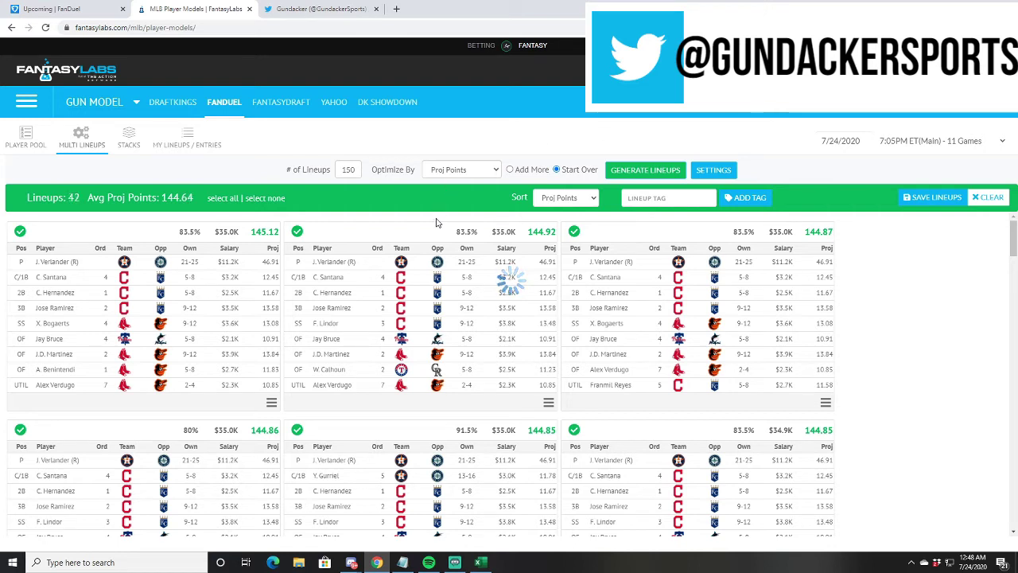
# Switch to the FanDuel entries template in Excel and look through its entry rows from first to last.
pyautogui.click(480, 563)
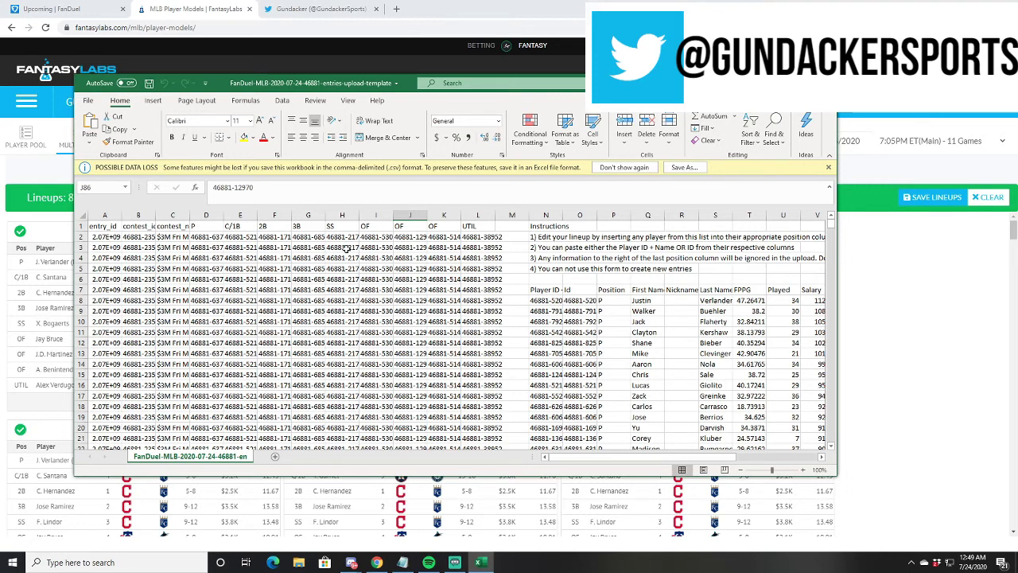
pyautogui.moveTo(414, 82); pyautogui.dragTo(436, 90)
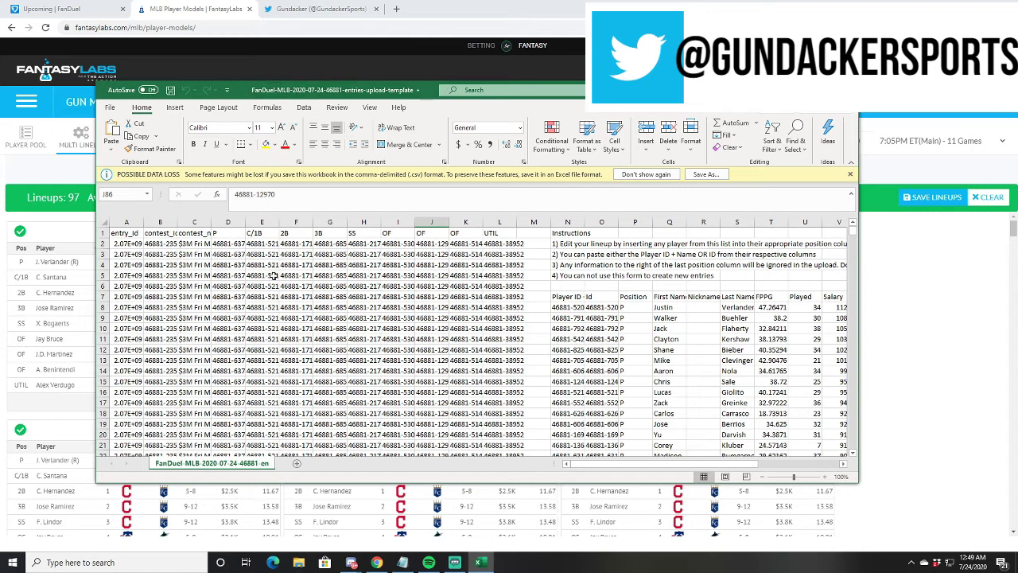
pyautogui.click(197, 245)
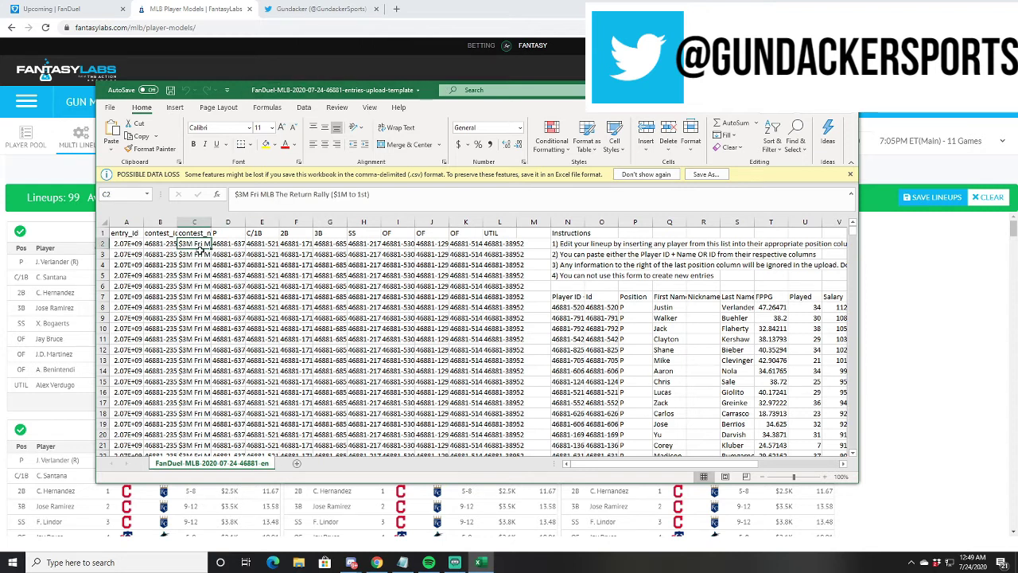
pyautogui.scroll(-3, 202, 249)
pyautogui.scroll(-19, 202, 249)
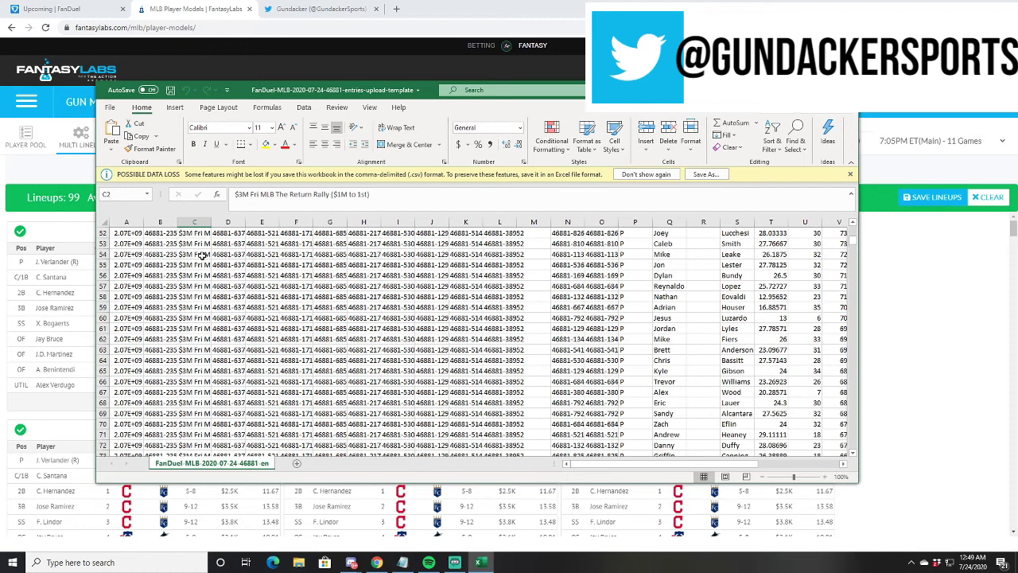
pyautogui.scroll(-5, 203, 256)
pyautogui.scroll(-18, 204, 256)
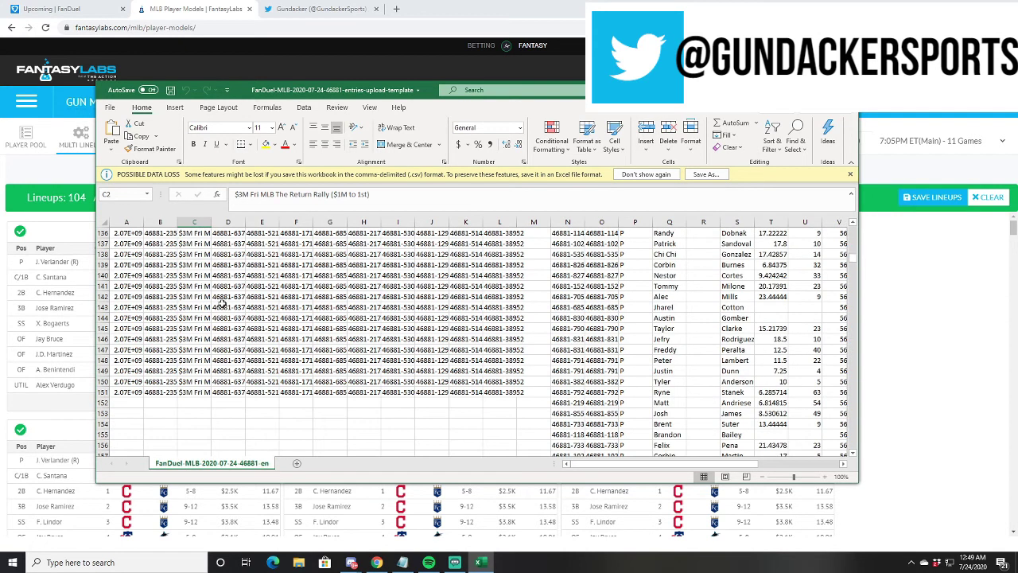
pyautogui.scroll(20, 322, 237)
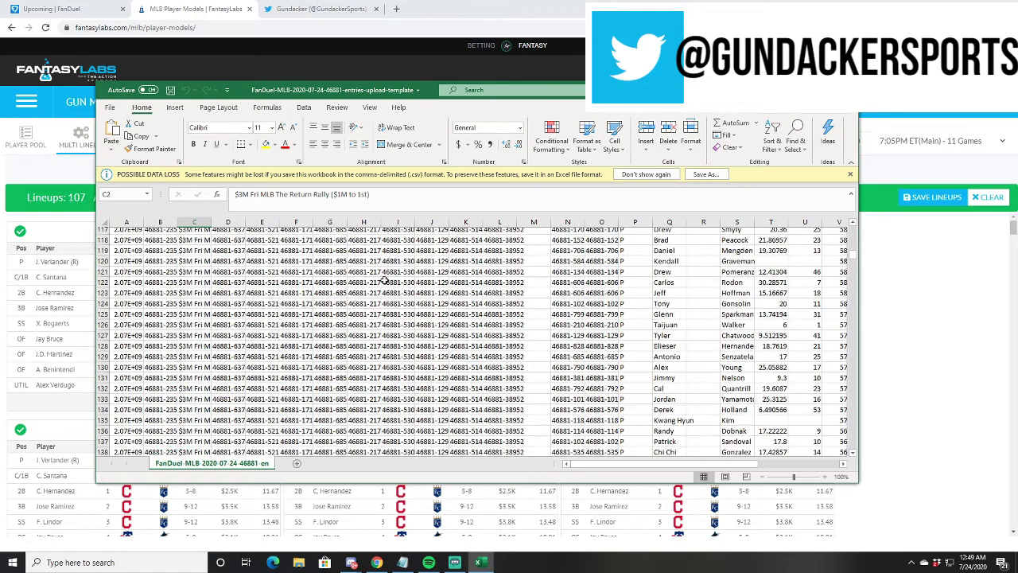
pyautogui.scroll(12, 385, 280)
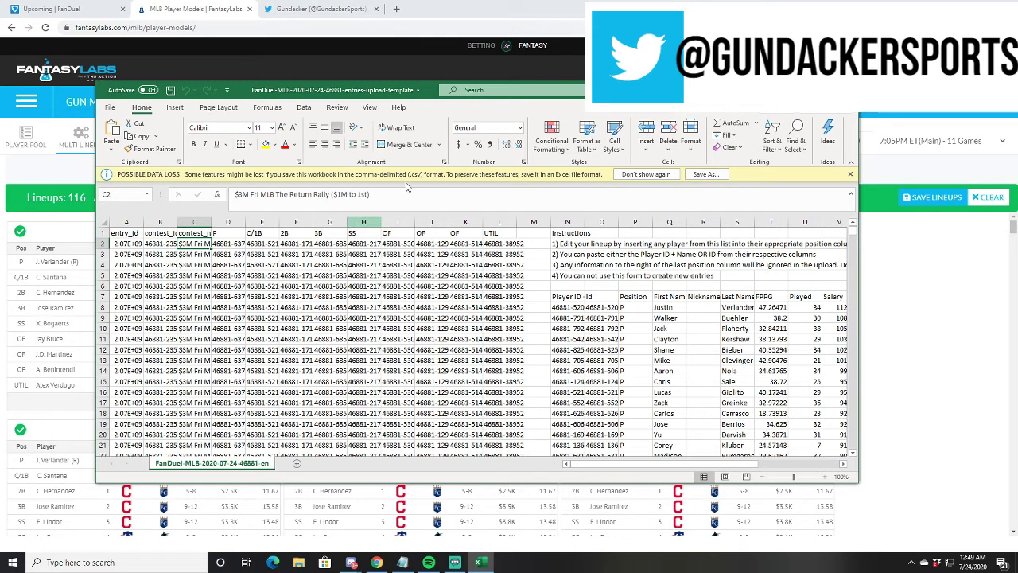
pyautogui.click(377, 283)
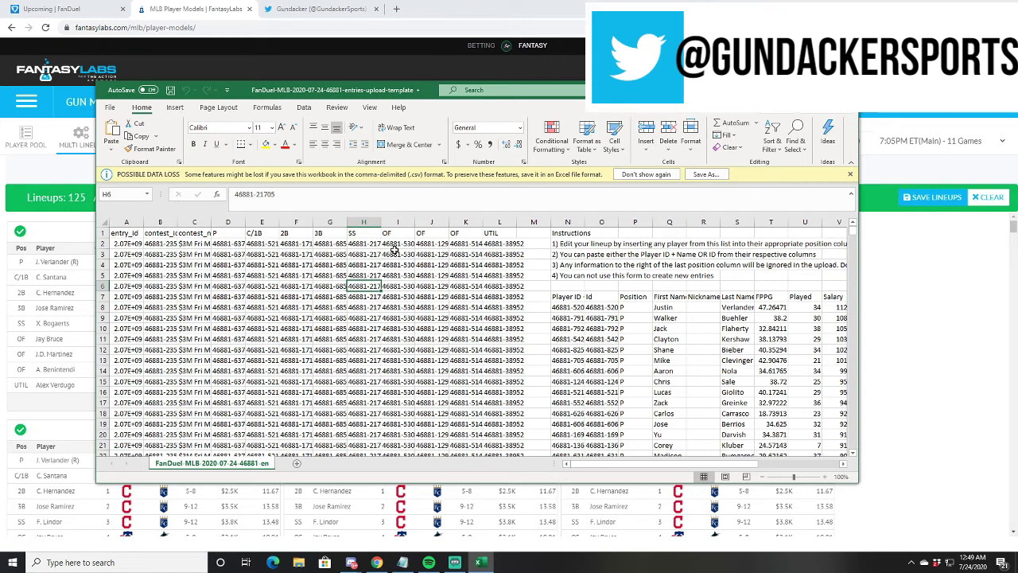
# Return to FantasyLabs, save the generated lineups, and download them as a FanDuel lineups file.
pyautogui.click(887, 295)
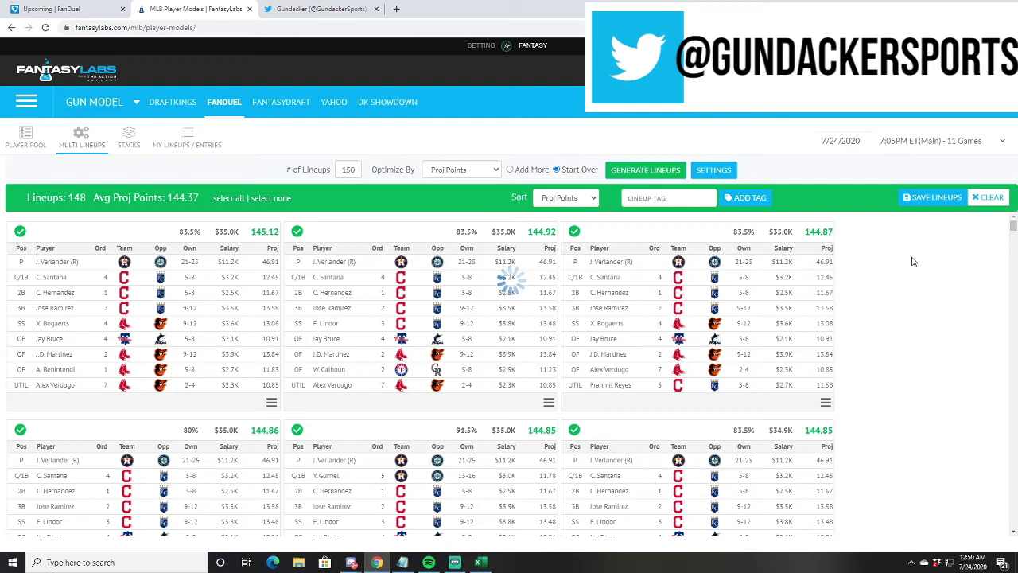
pyautogui.click(927, 199)
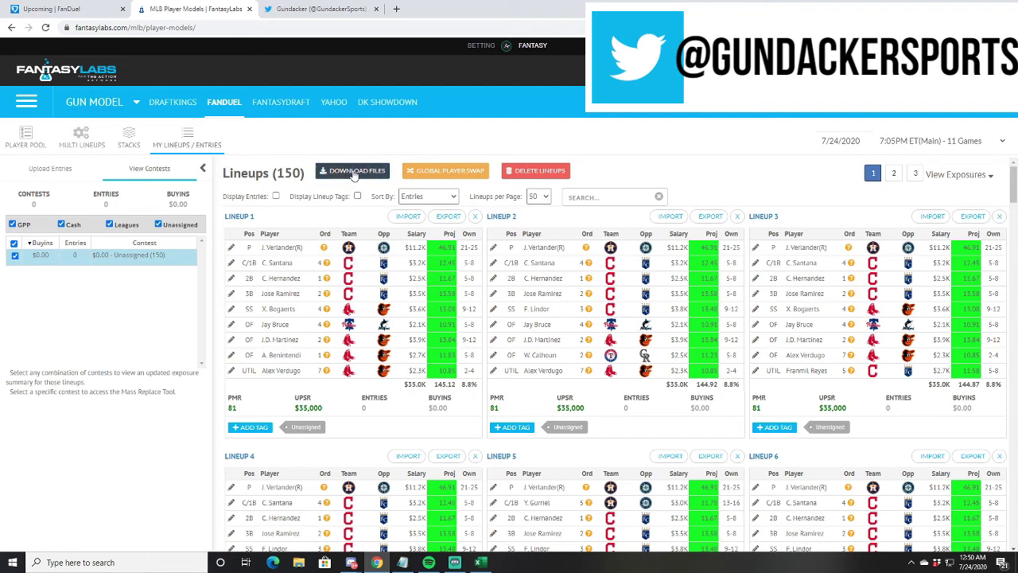
pyautogui.click(354, 174)
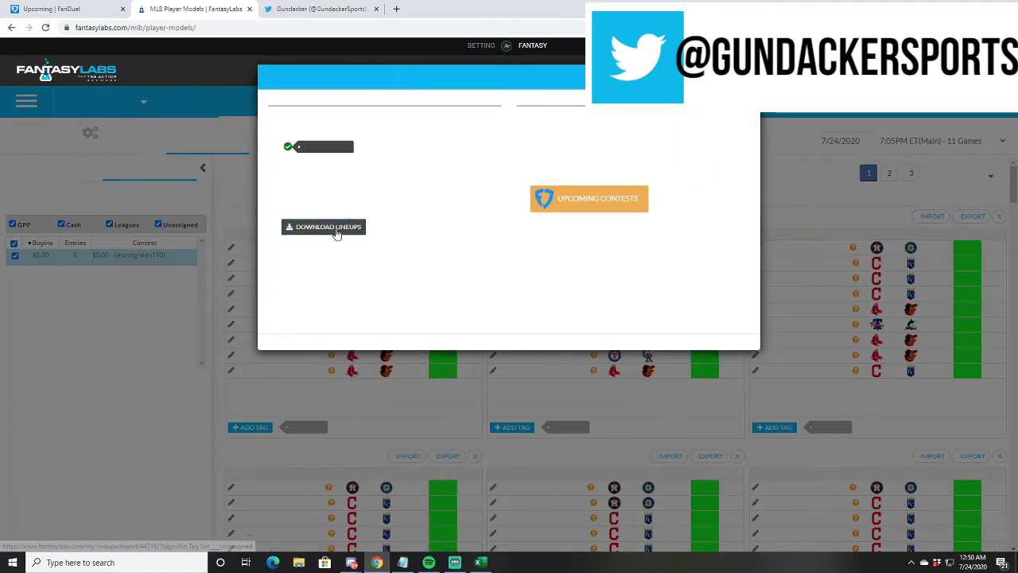
pyautogui.click(337, 229)
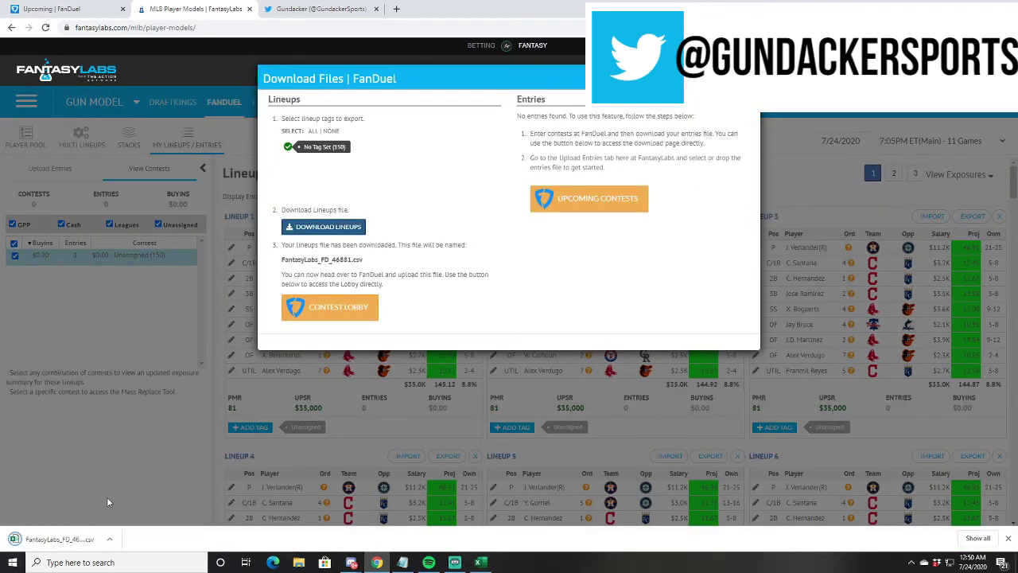
# Open the downloaded FantasyLabs_FD_46881 file in Excel and arrange its window so the entries template shows behind it.
pyautogui.click(56, 539)
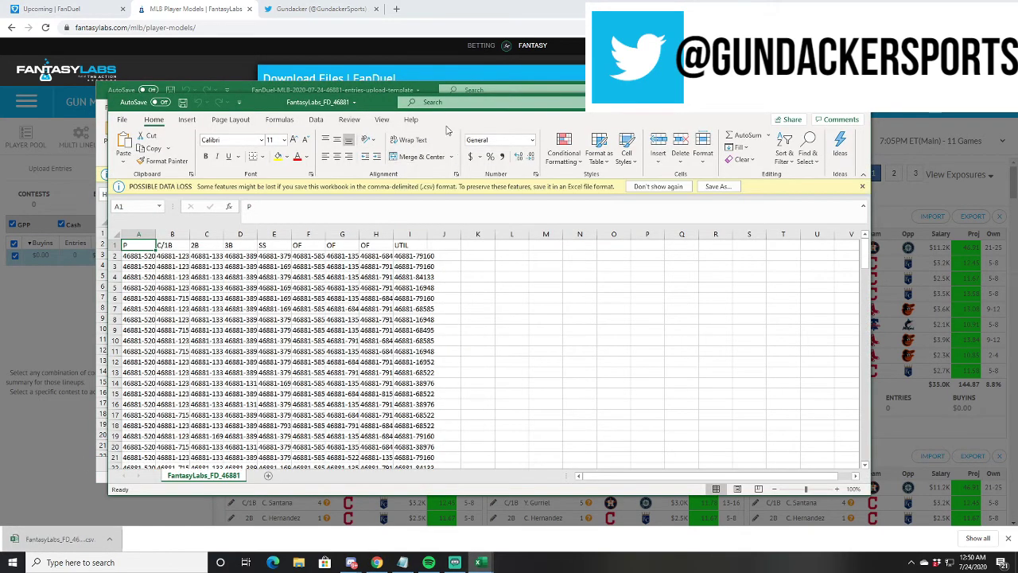
pyautogui.moveTo(446, 102); pyautogui.dragTo(565, 41)
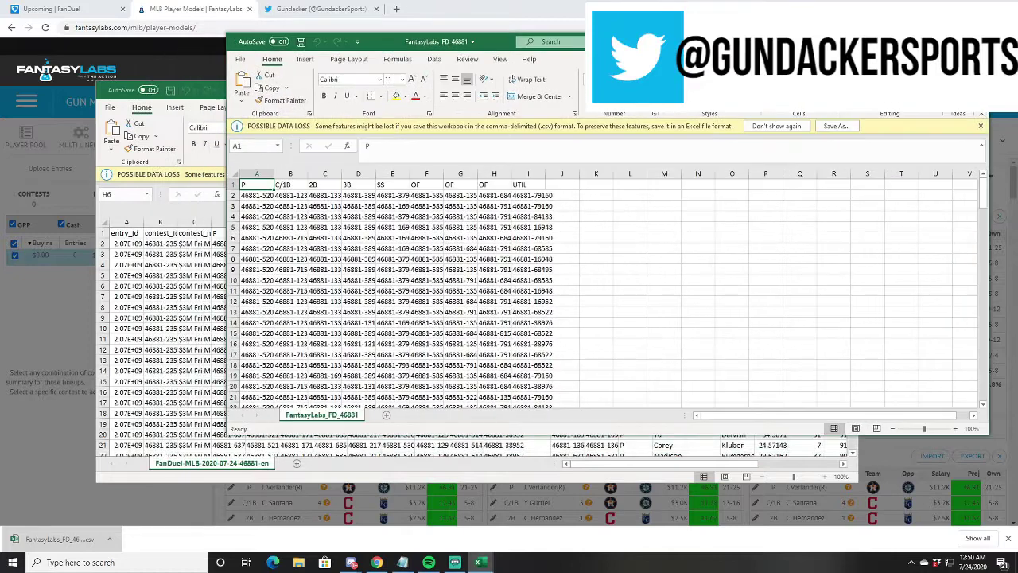
pyautogui.moveTo(503, 44); pyautogui.dragTo(525, 39)
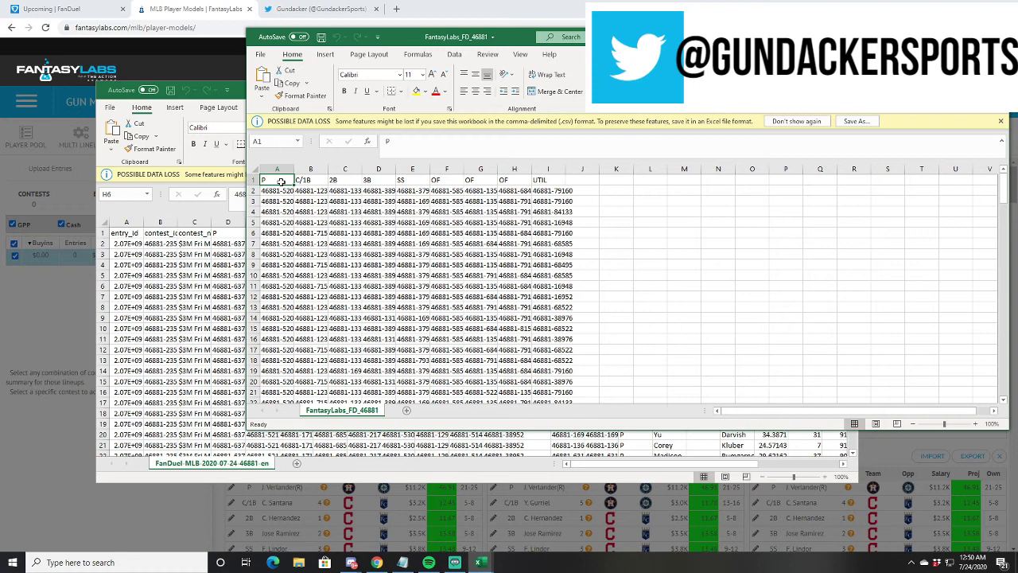
# Examine the player ID columns from P to UTIL in the downloaded lineups file.
pyautogui.click(409, 229)
pyautogui.moveTo(278, 191); pyautogui.dragTo(545, 393)
pyautogui.click(650, 318)
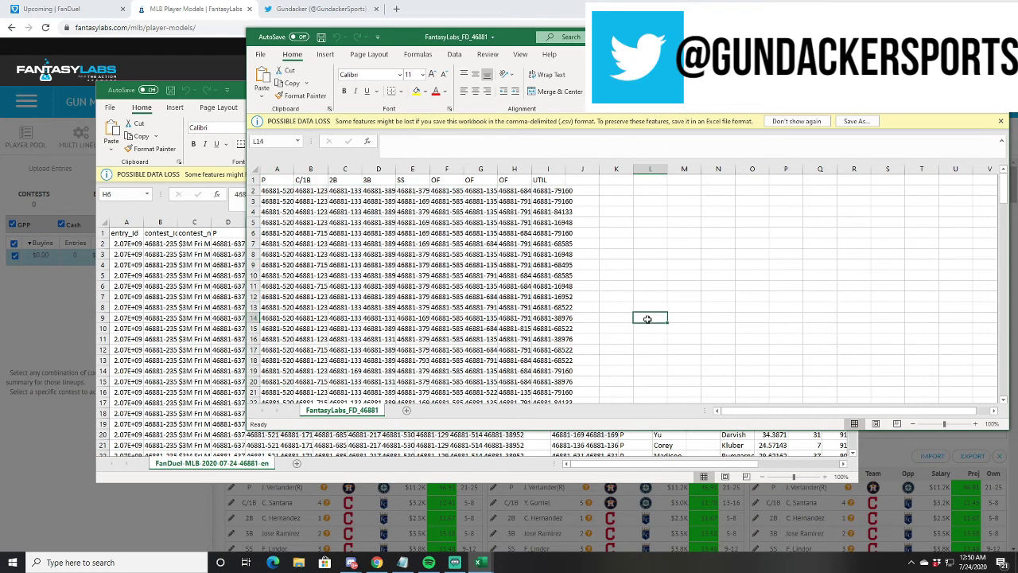
pyautogui.moveTo(270, 190); pyautogui.dragTo(573, 224)
pyautogui.click(616, 213)
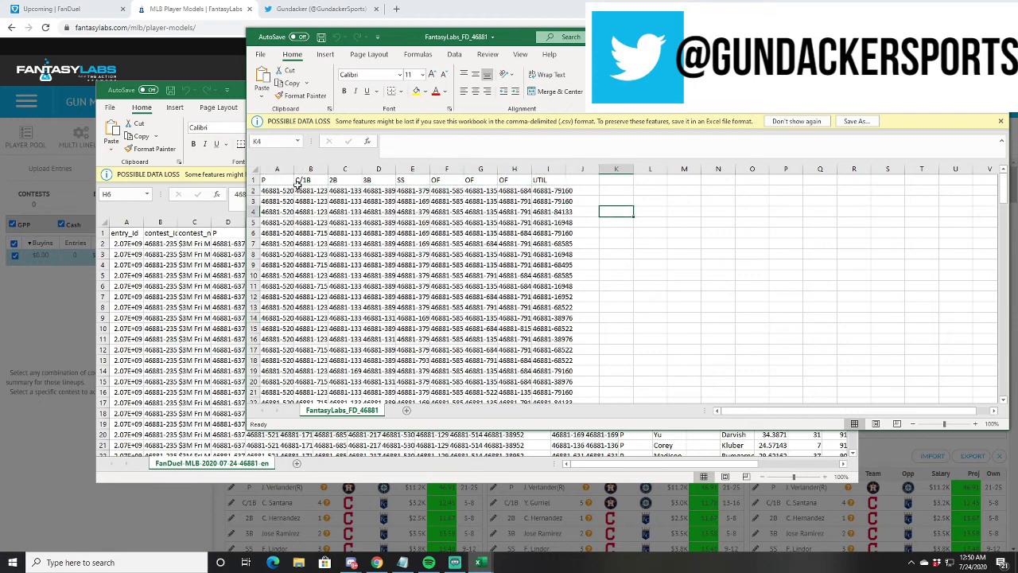
pyautogui.moveTo(274, 191); pyautogui.dragTo(529, 235)
pyautogui.click(634, 261)
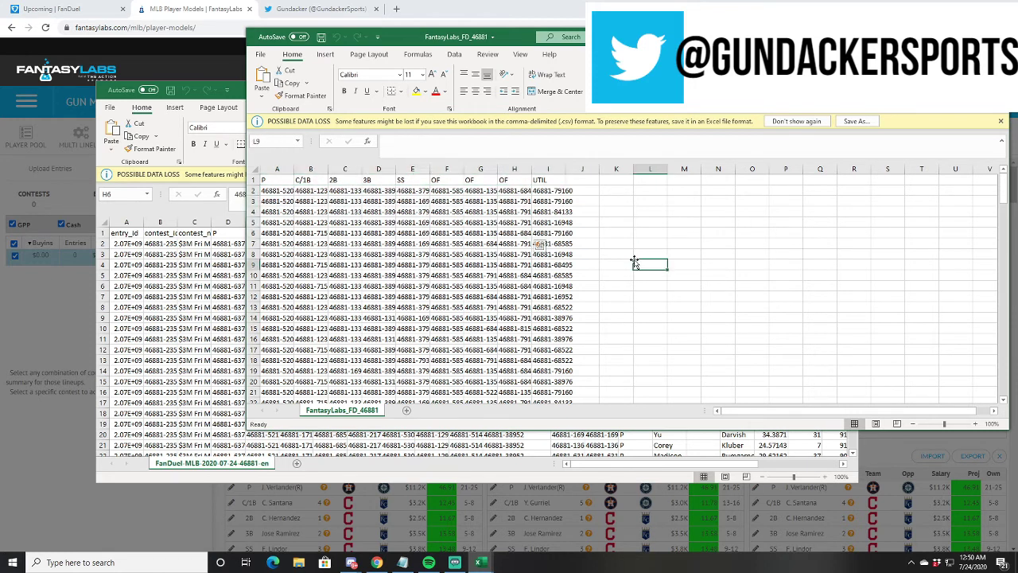
# Copy all lineup rows below the header, A2:I151, from the FantasyLabs_FD_46881 sheet.
pyautogui.moveTo(238, 97); pyautogui.dragTo(193, 125)
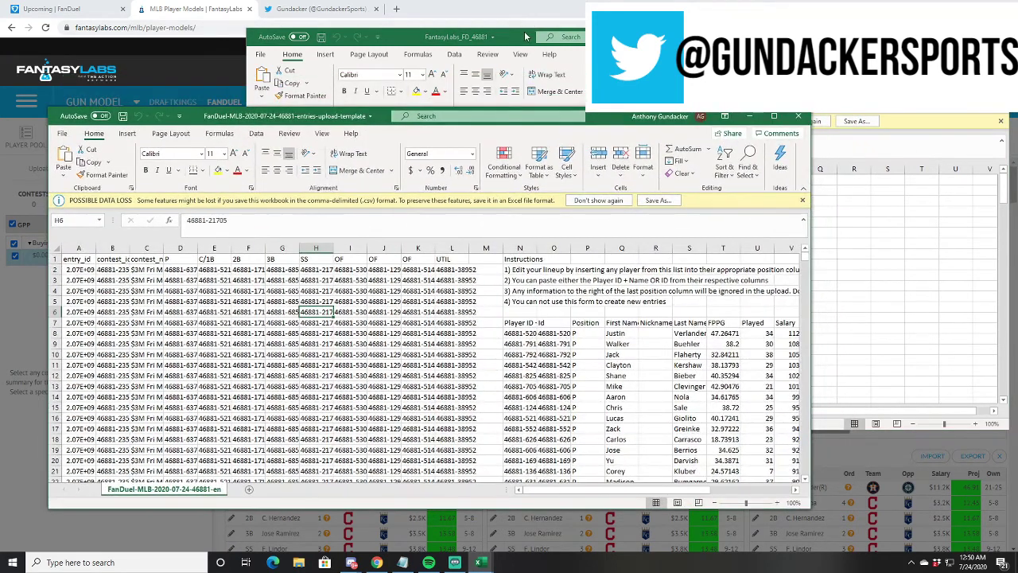
pyautogui.click(525, 37)
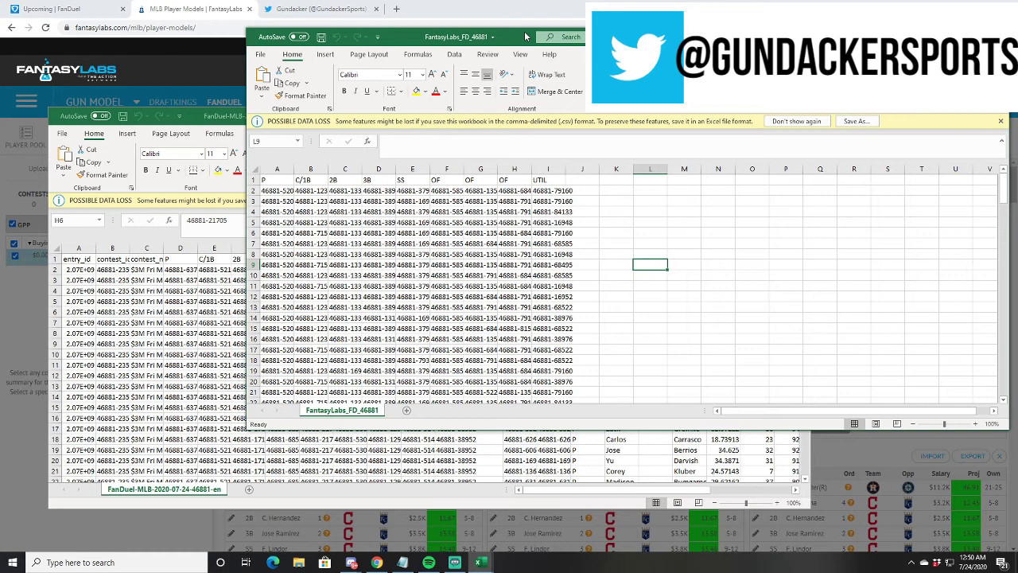
pyautogui.click(296, 192)
pyautogui.moveTo(279, 191); pyautogui.dragTo(558, 377)
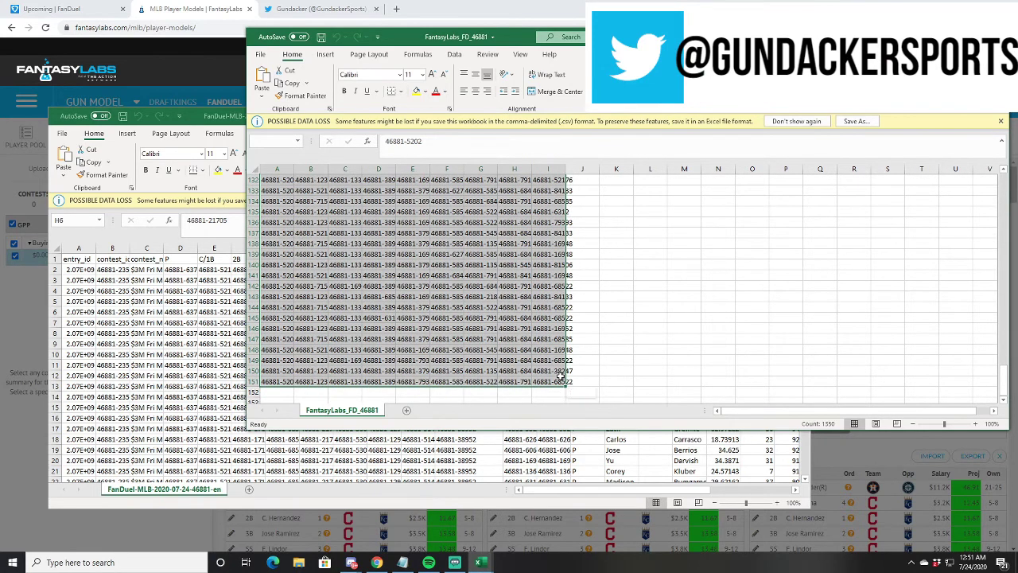
pyautogui.rightClick(481, 238)
pyautogui.click(524, 261)
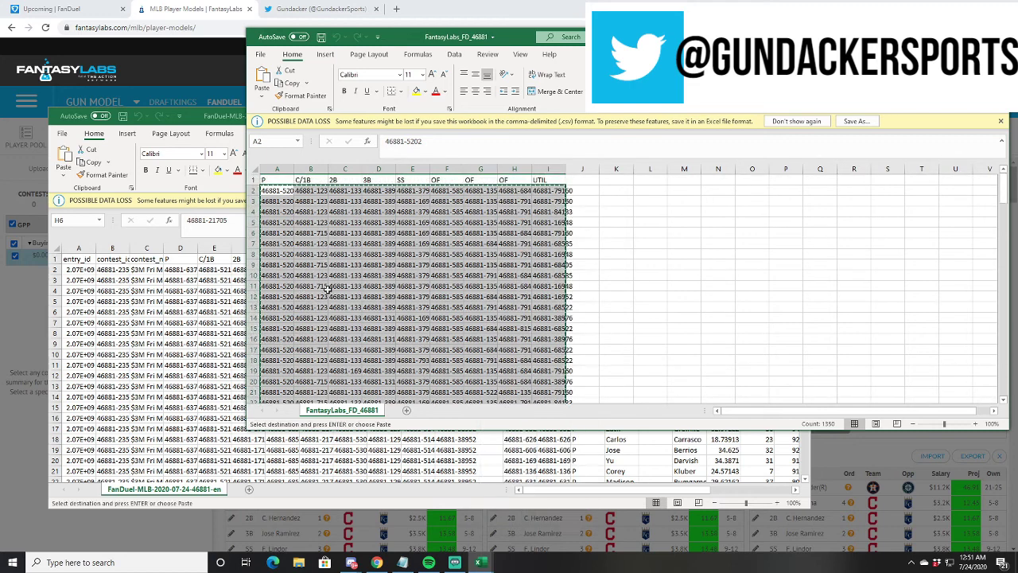
# Maximize the entries upload template and widen its contest_name column to check the contest names of the first entries.
pyautogui.click(213, 280)
pyautogui.moveTo(388, 118); pyautogui.dragTo(420, 71)
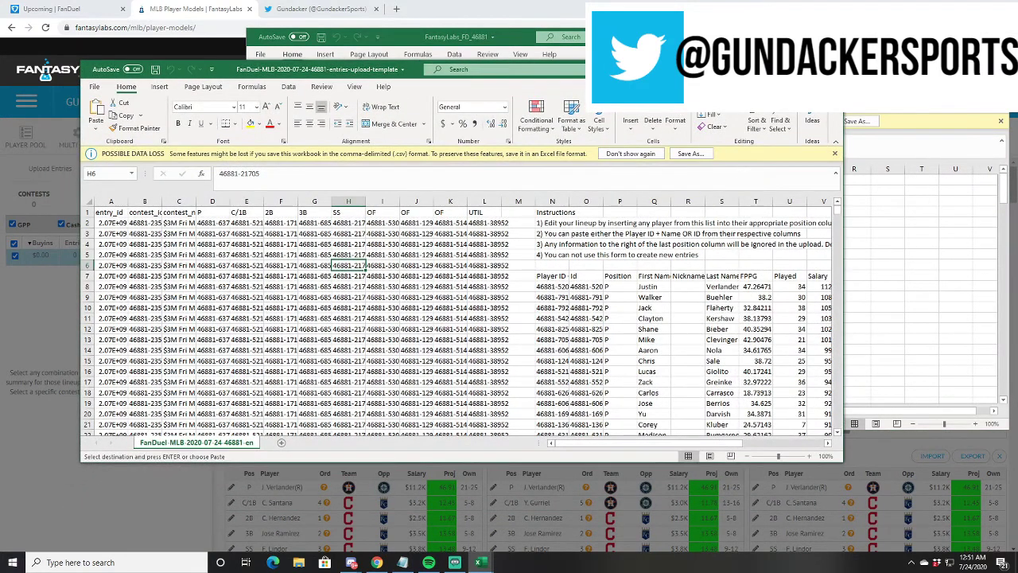
pyautogui.doubleClick(428, 69)
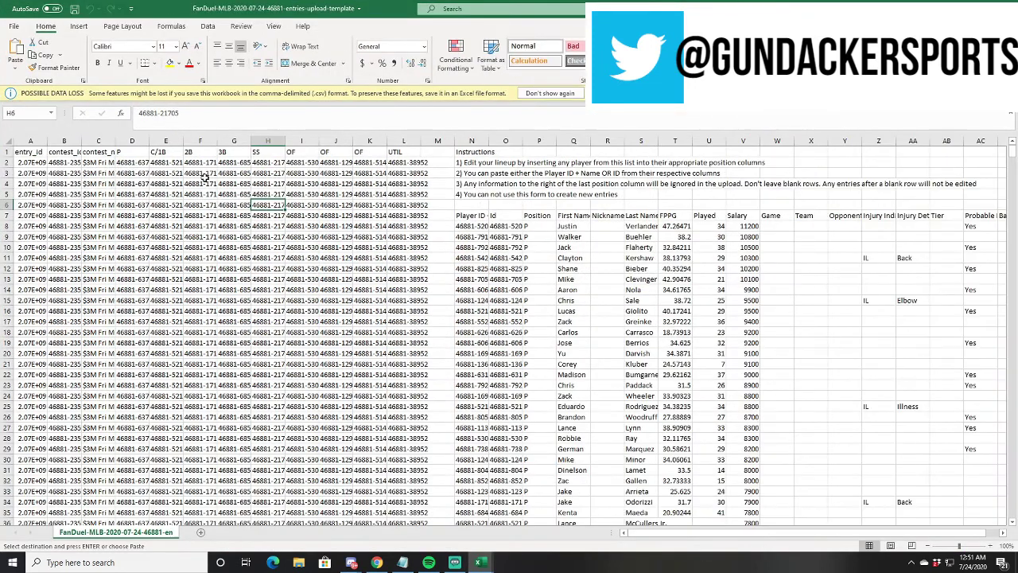
pyautogui.moveTo(116, 139); pyautogui.dragTo(155, 260)
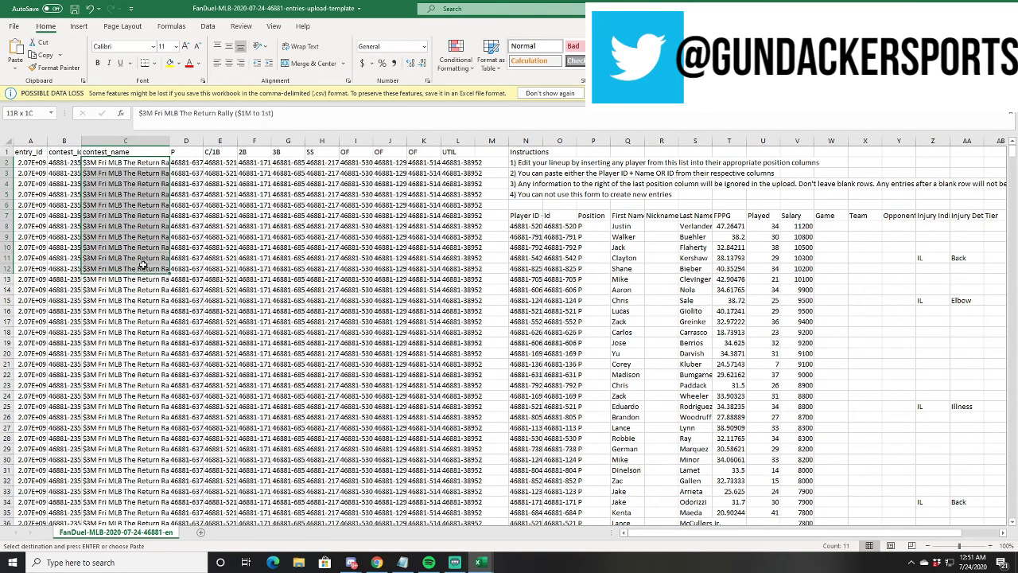
# Paste the copied lineups into the entries upload template starting at cell D2 under P, and save the file.
pyautogui.click(127, 216)
pyautogui.click(185, 162)
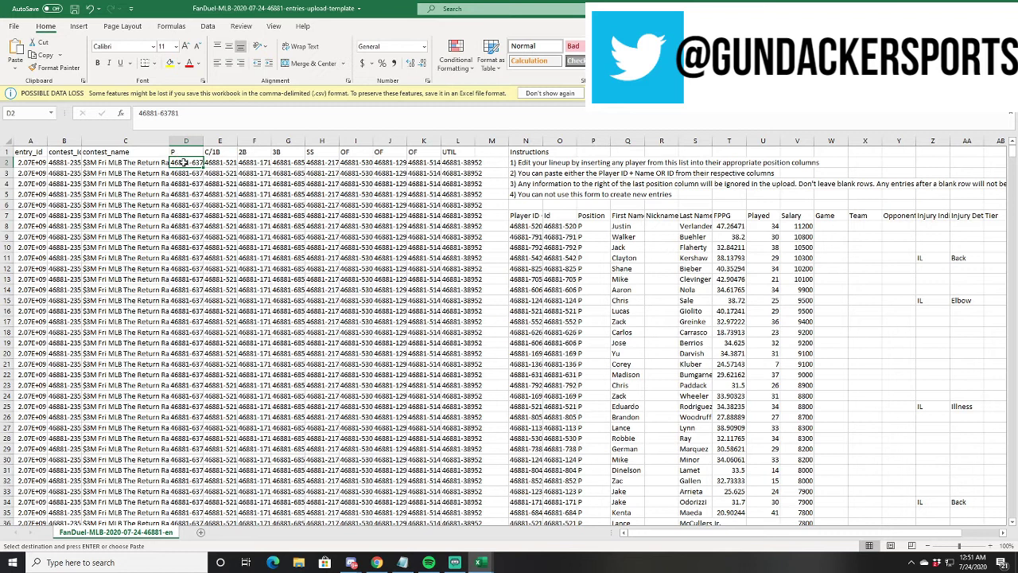
pyautogui.rightClick(183, 162)
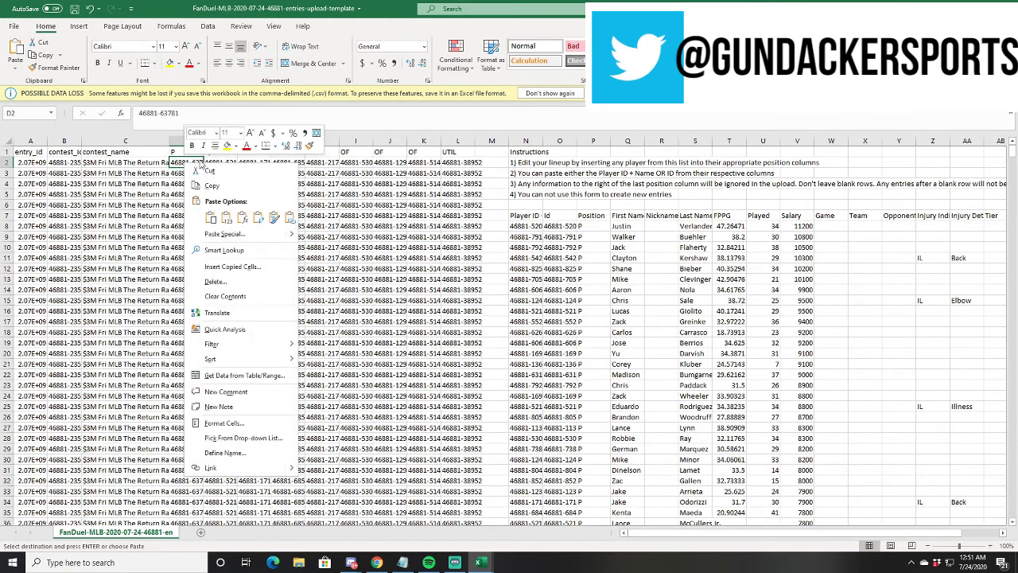
pyautogui.click(209, 216)
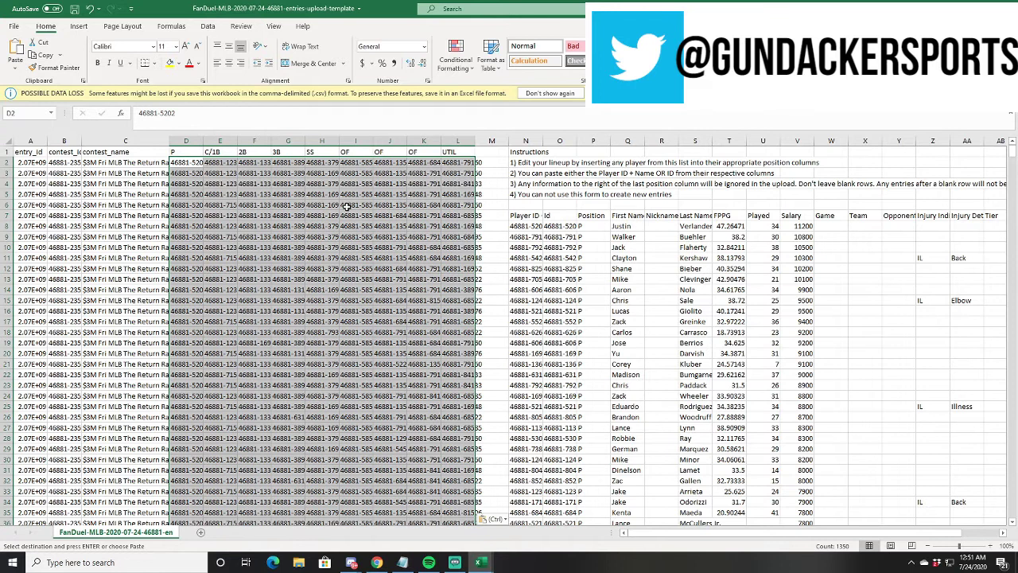
pyautogui.moveTo(1010, 156)
pyautogui.mouseDown()
pyautogui.moveTo(1006, 206)
pyautogui.moveTo(1008, 153)
pyautogui.mouseUp()
pyautogui.click(74, 9)
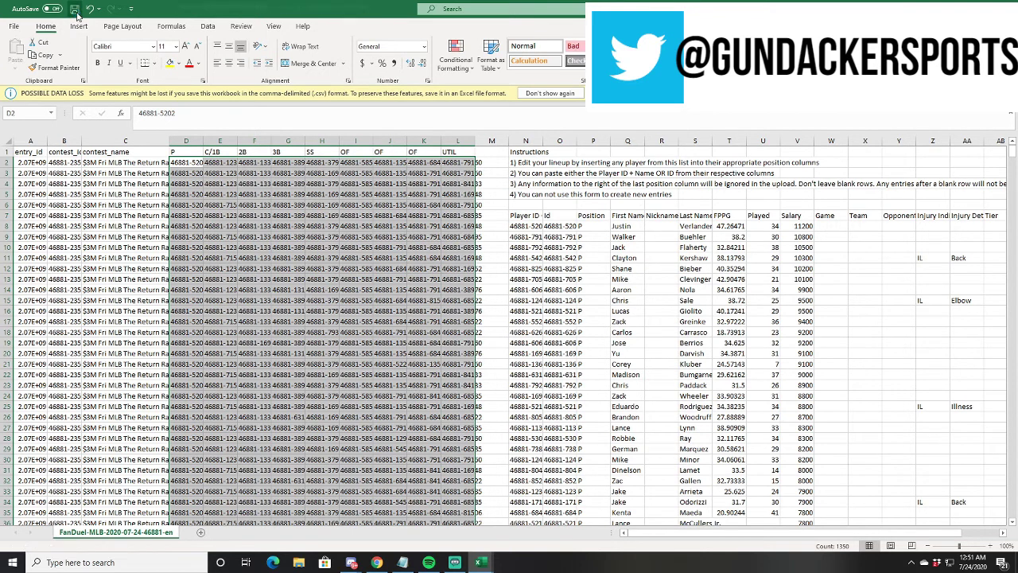
# Switch back to FanDuel's Upcoming page in the browser and reopen the CSV edit dialog for the 7:05pm ET (Main) slate.
pyautogui.press('super+Down')
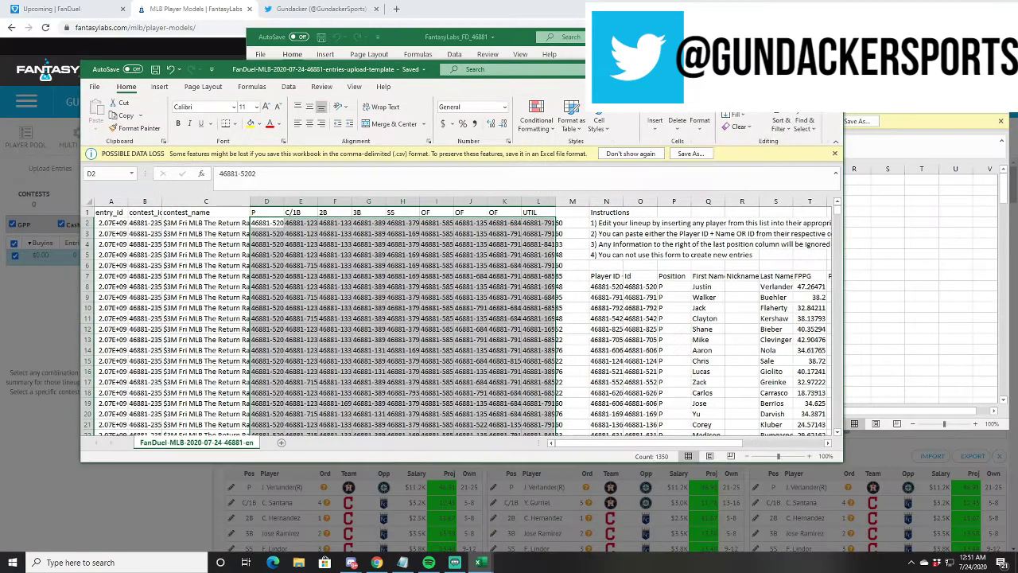
pyautogui.click(204, 28)
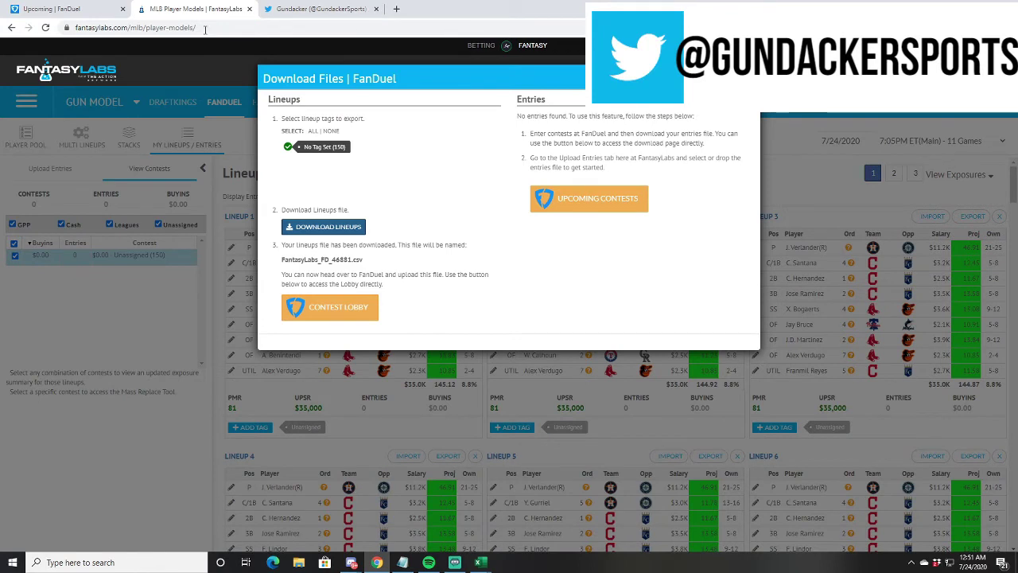
pyautogui.click(68, 8)
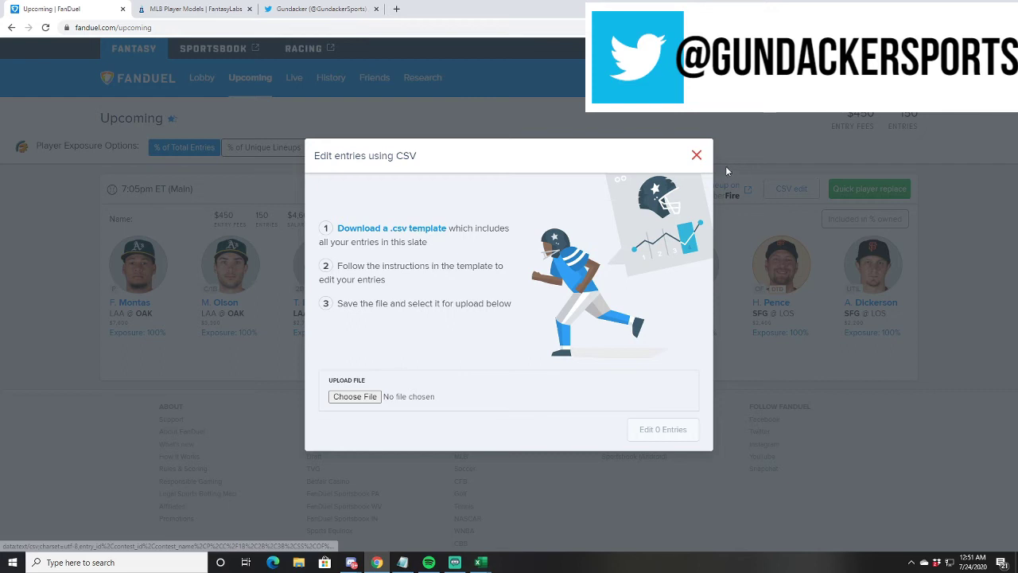
pyautogui.click(696, 155)
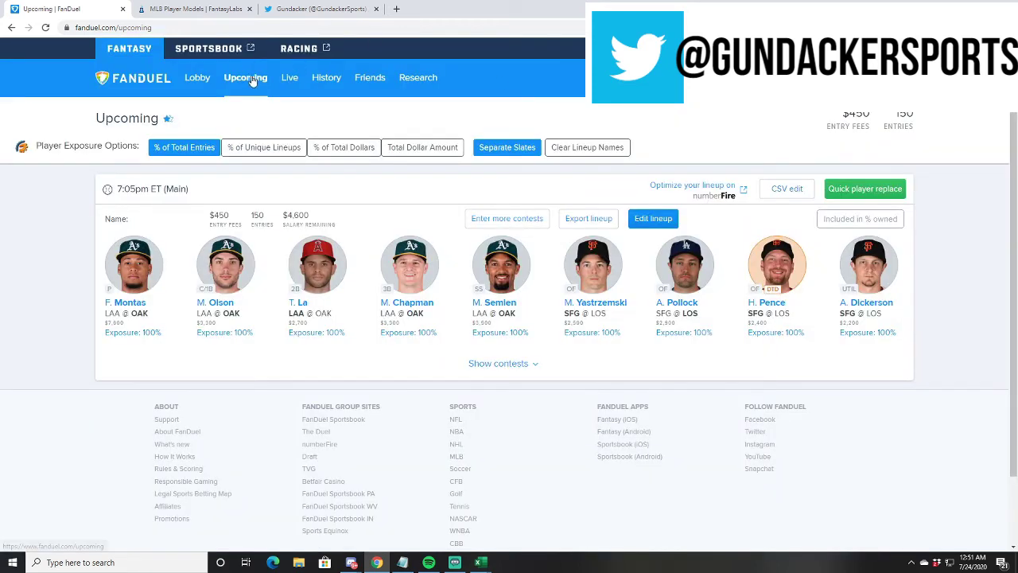
pyautogui.click(786, 188)
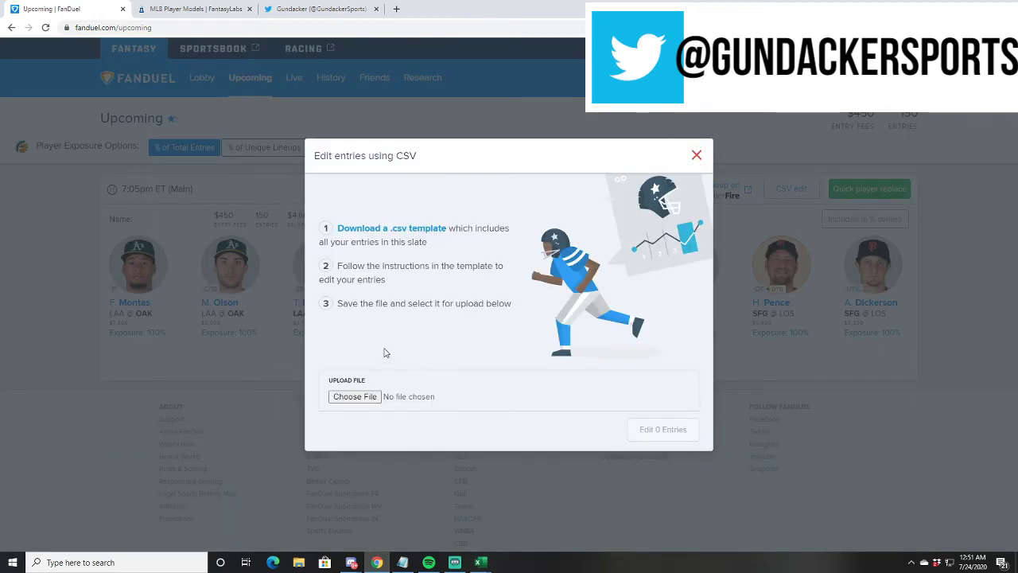
pyautogui.click(365, 396)
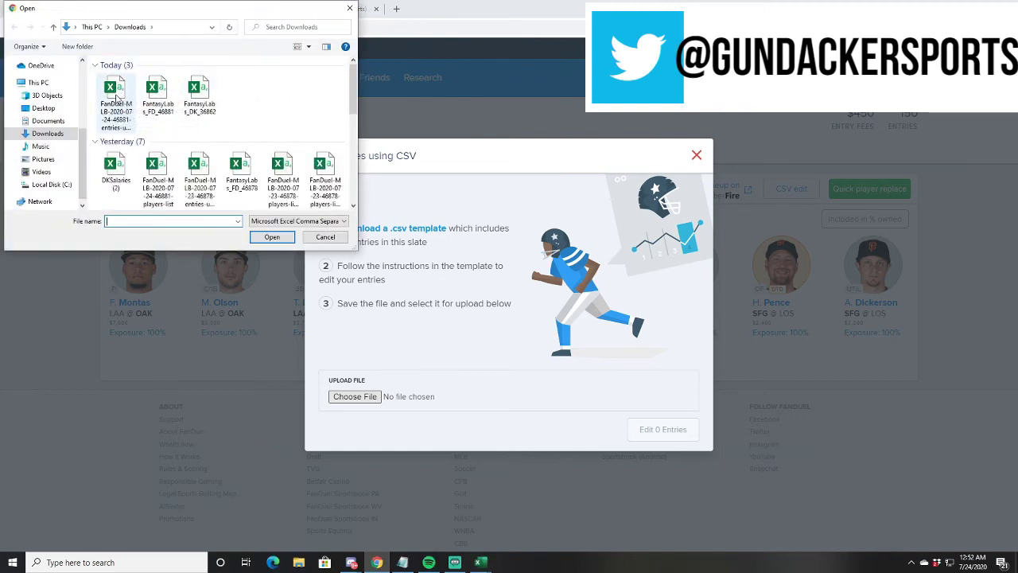
pyautogui.click(119, 94)
pyautogui.doubleClick(120, 93)
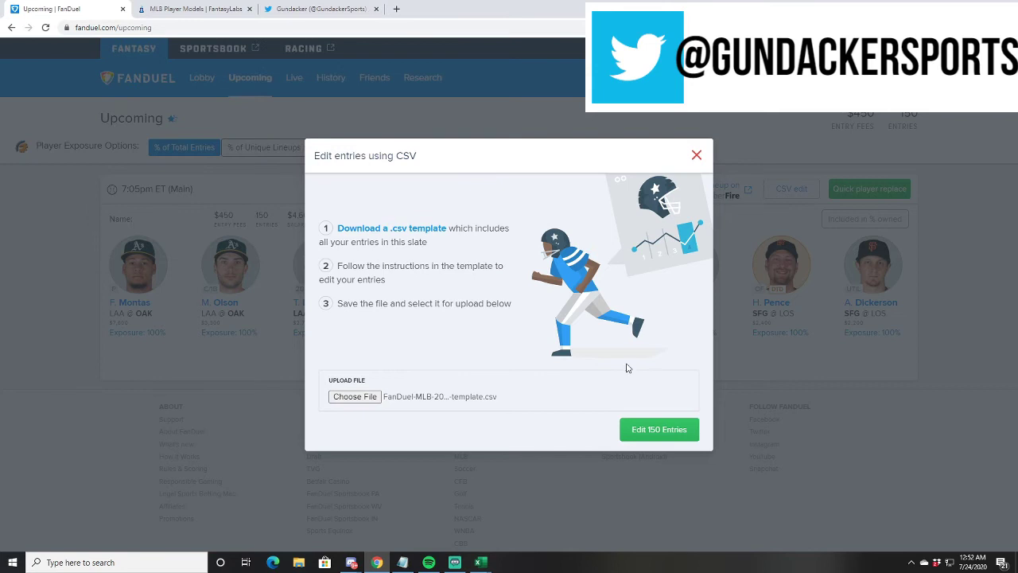
pyautogui.click(673, 431)
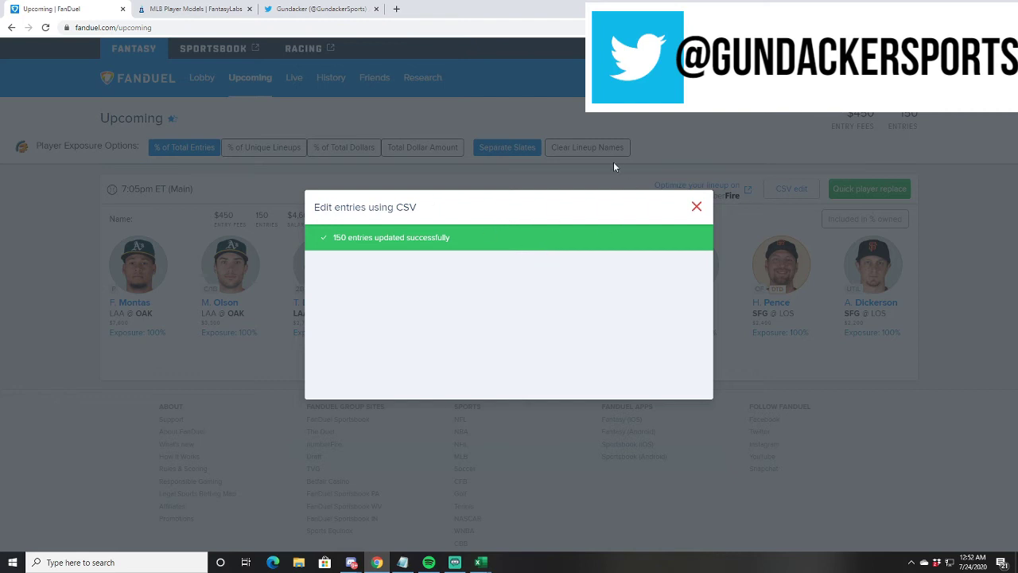
pyautogui.click(697, 208)
# Reload the Upcoming entries and look through the main-slate lineups to check the players and exposures.
pyautogui.click(248, 83)
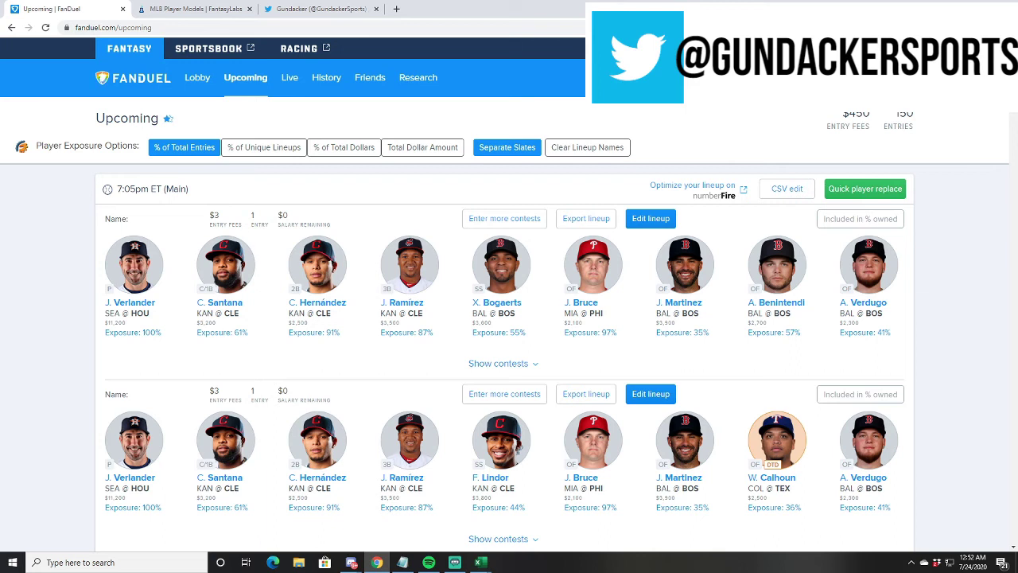
pyautogui.scroll(-2, 401, 183)
pyautogui.scroll(-10, 405, 187)
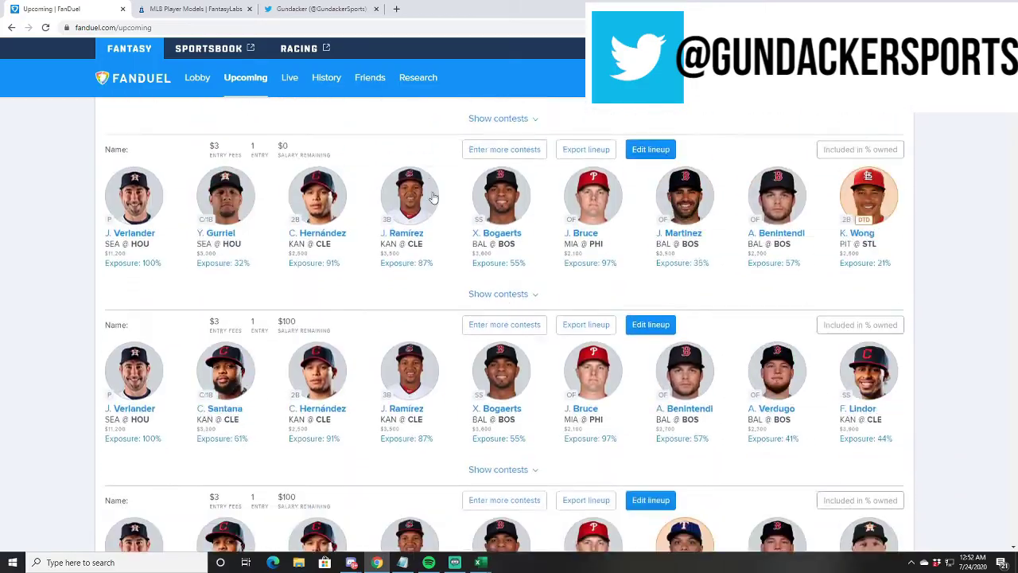
pyautogui.scroll(-10, 434, 199)
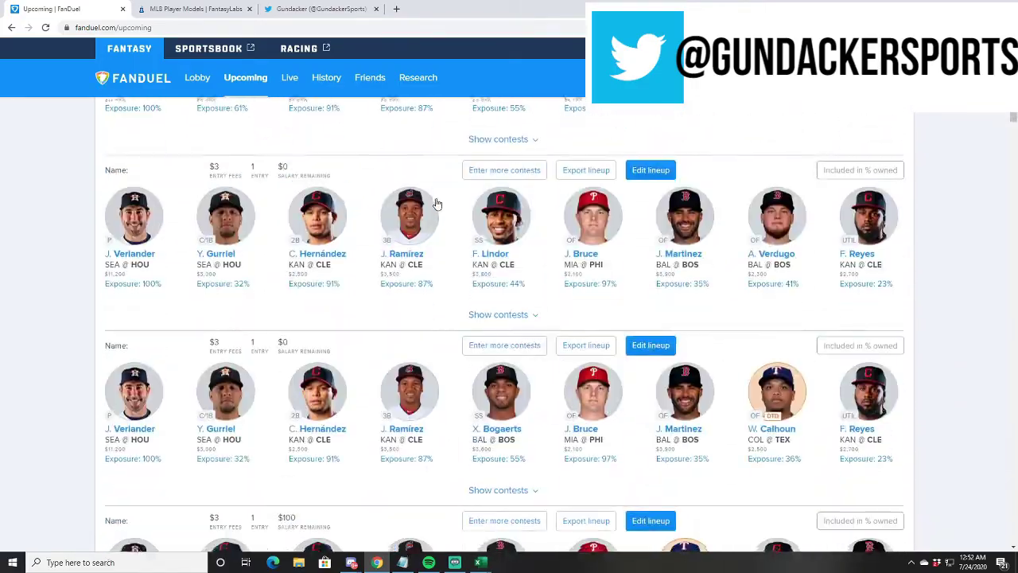
pyautogui.scroll(-10, 436, 204)
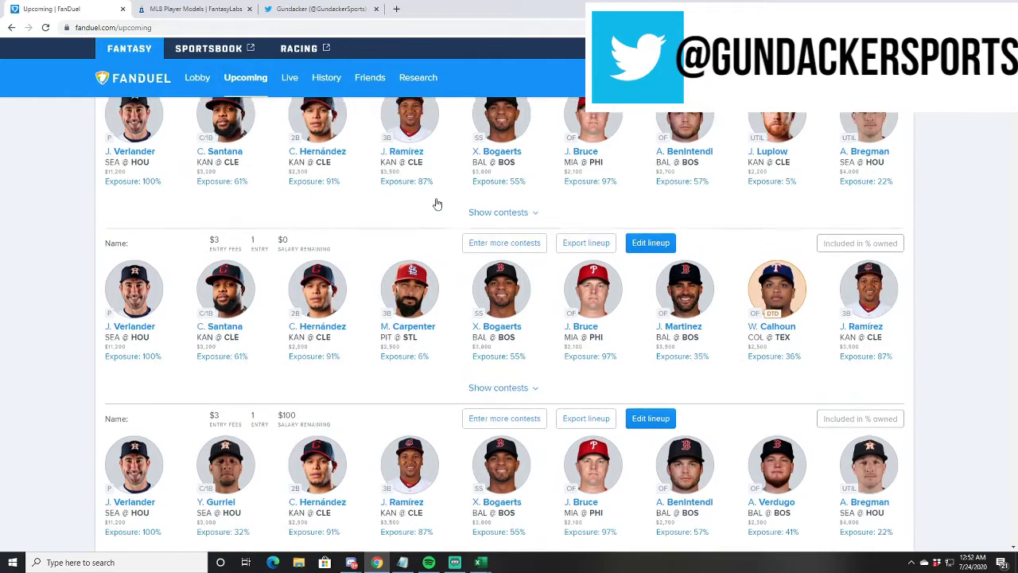
pyautogui.scroll(-10, 437, 204)
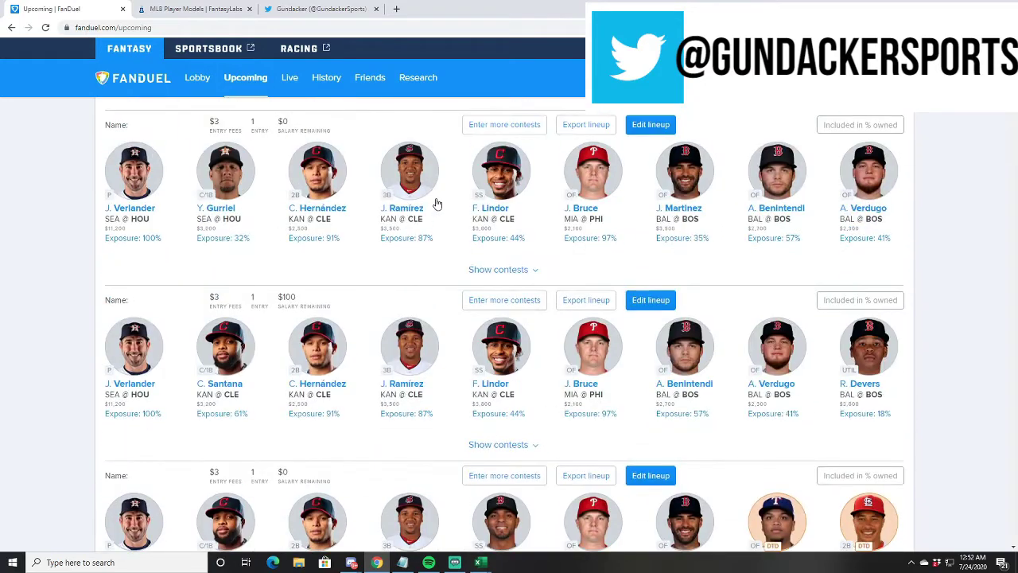
pyautogui.scroll(10, 437, 203)
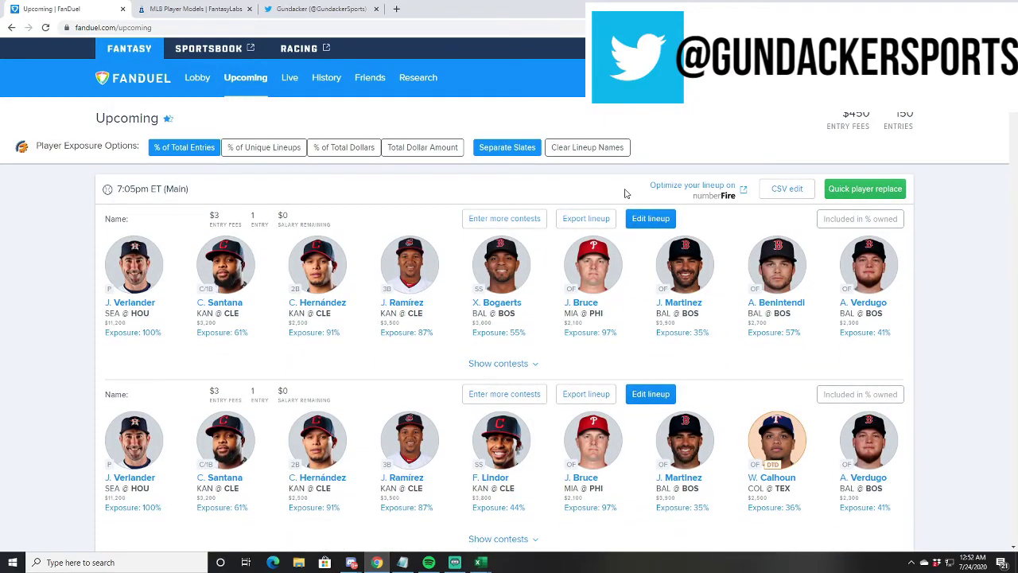
# Reopen the main slate's CSV edit dialog, review the filled entries template in Excel, and return to the FanDuel page.
pyautogui.click(775, 196)
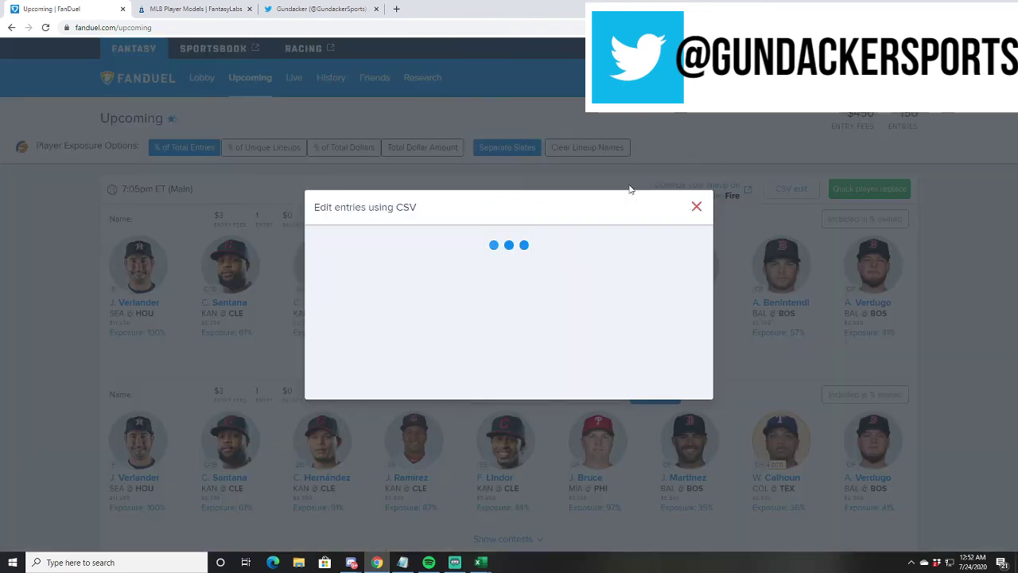
pyautogui.moveTo(481, 563)
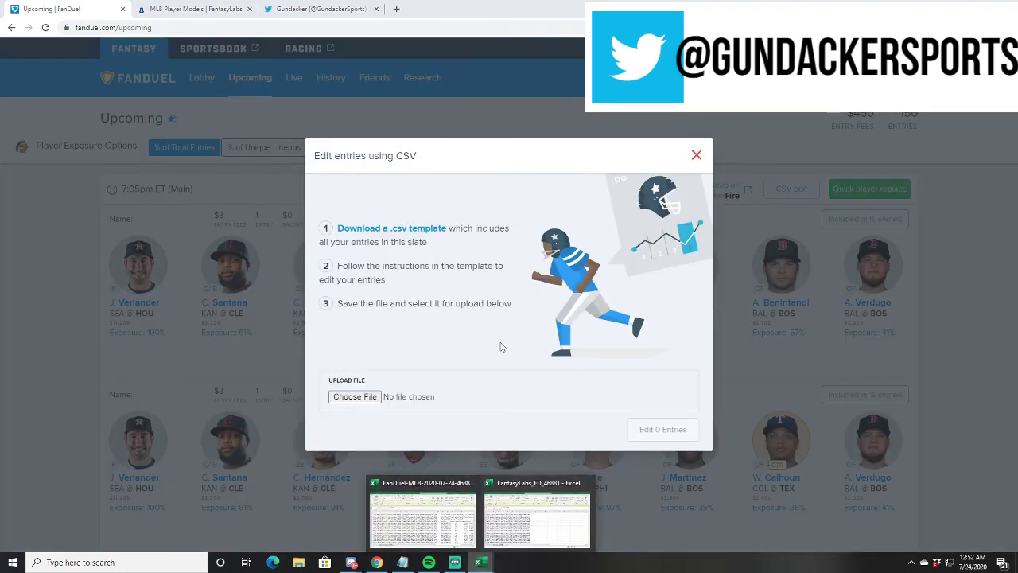
pyautogui.click(425, 514)
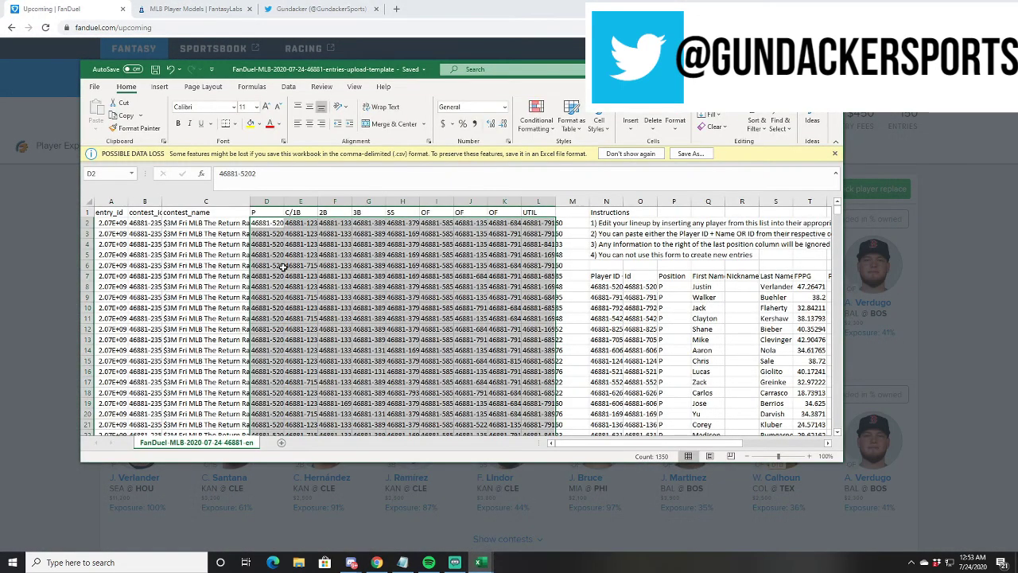
pyautogui.moveTo(643, 73); pyautogui.dragTo(736, 143)
pyautogui.click(634, 2)
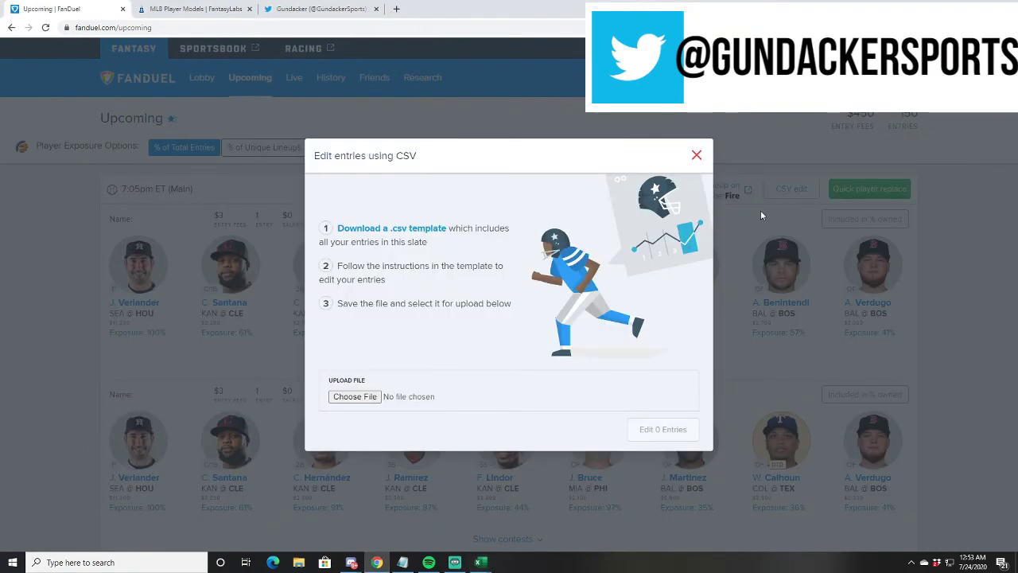